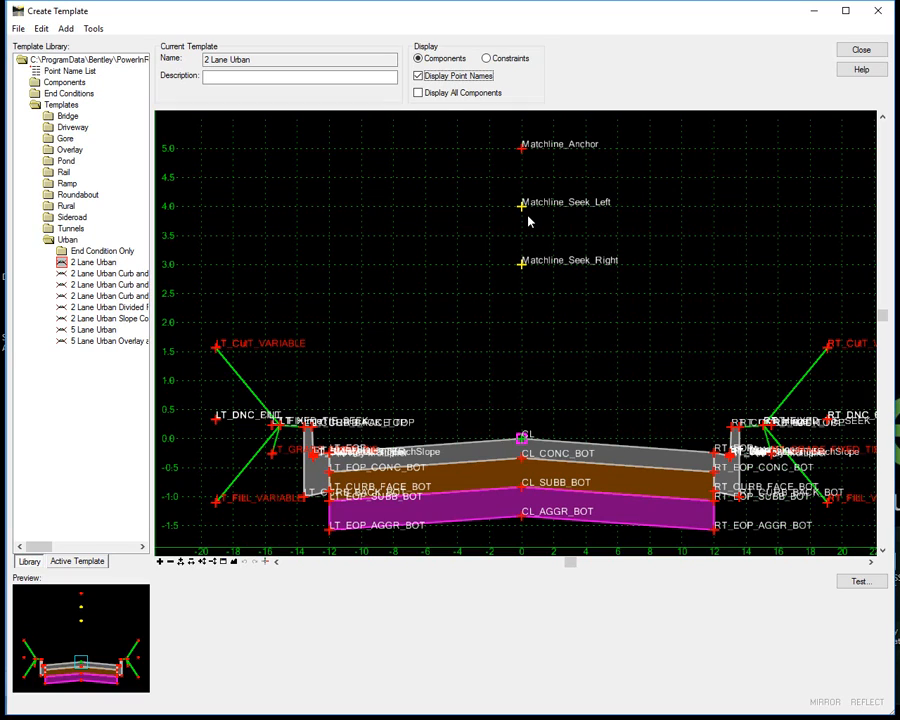
# - Test the horizontal point control of the Matchline_Seek_Left point in the 2 Lane Urban template
pyautogui.moveTo(527, 210)
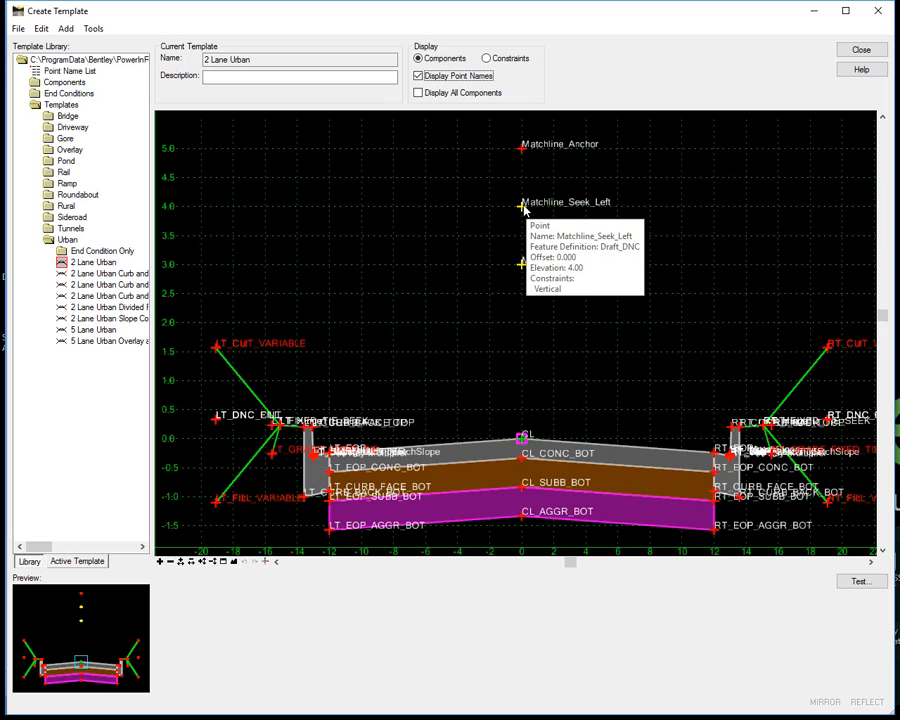
pyautogui.rightClick(524, 207)
pyautogui.moveTo(580, 402)
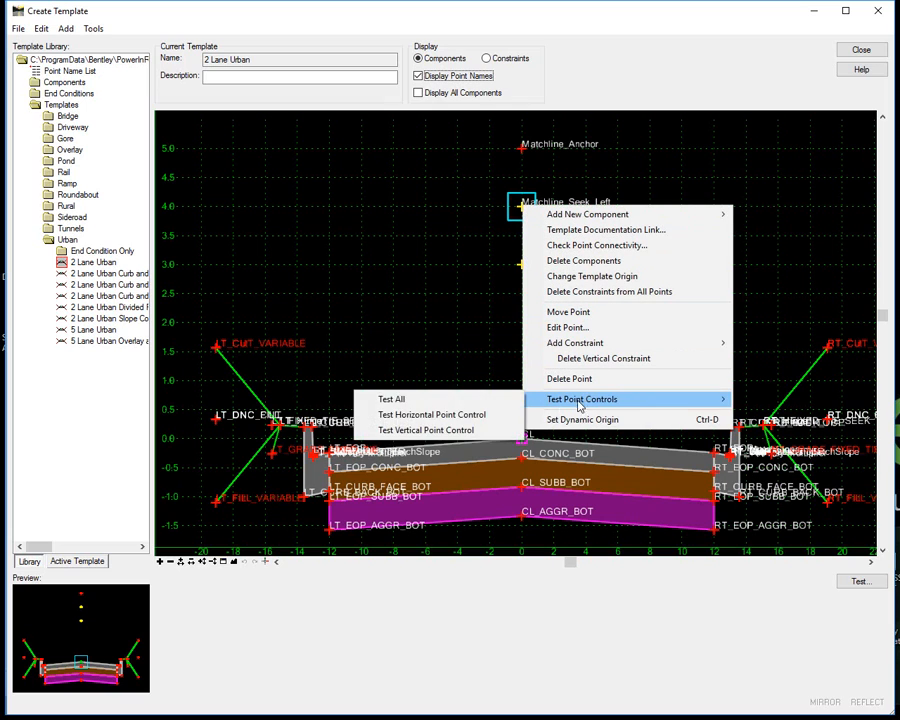
pyautogui.click(432, 414)
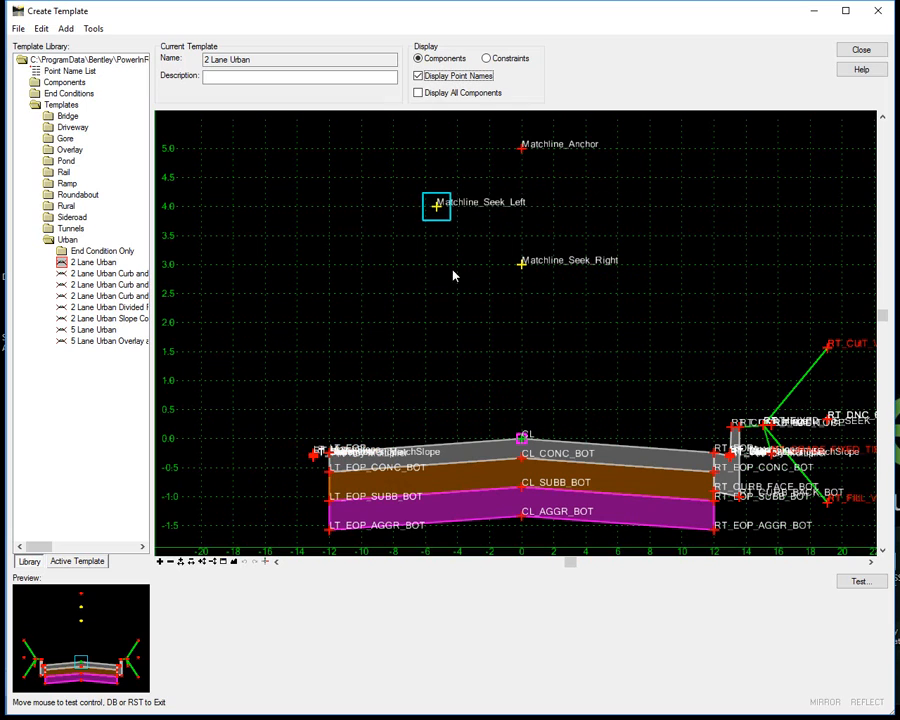
pyautogui.click(561, 237)
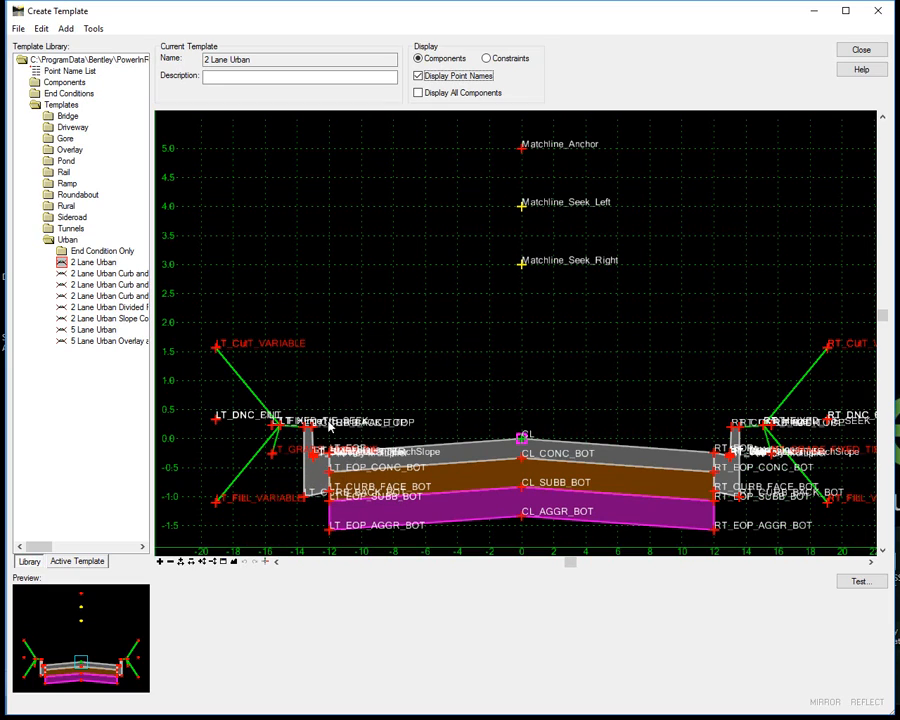
# - Review the horizontal feature constraint in the Matchline_Seek_Left point's properties, and leave the template editor
pyautogui.doubleClick(522, 208)
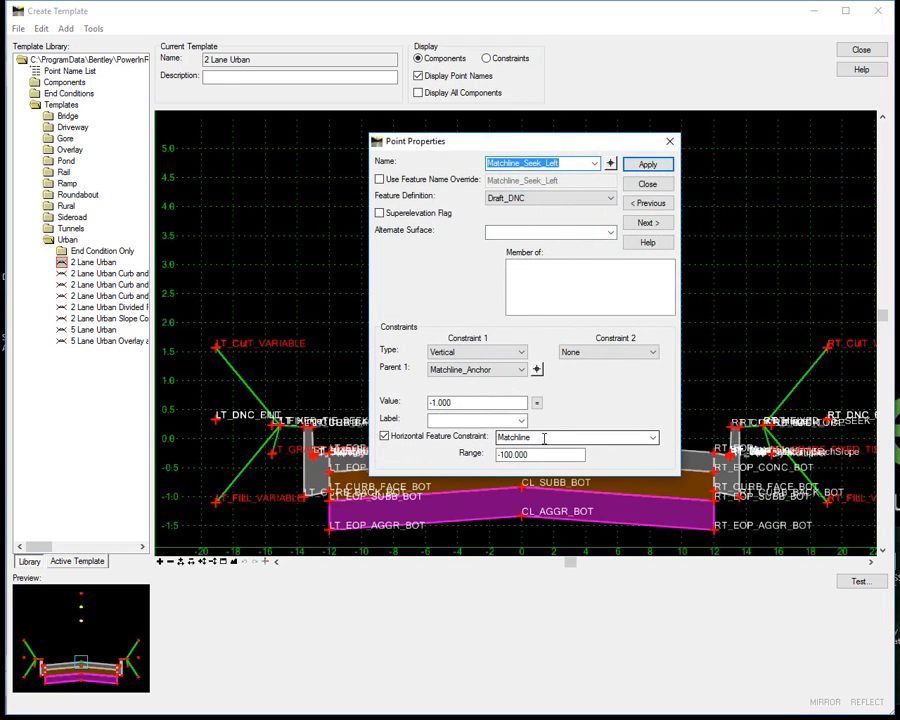
pyautogui.click(648, 185)
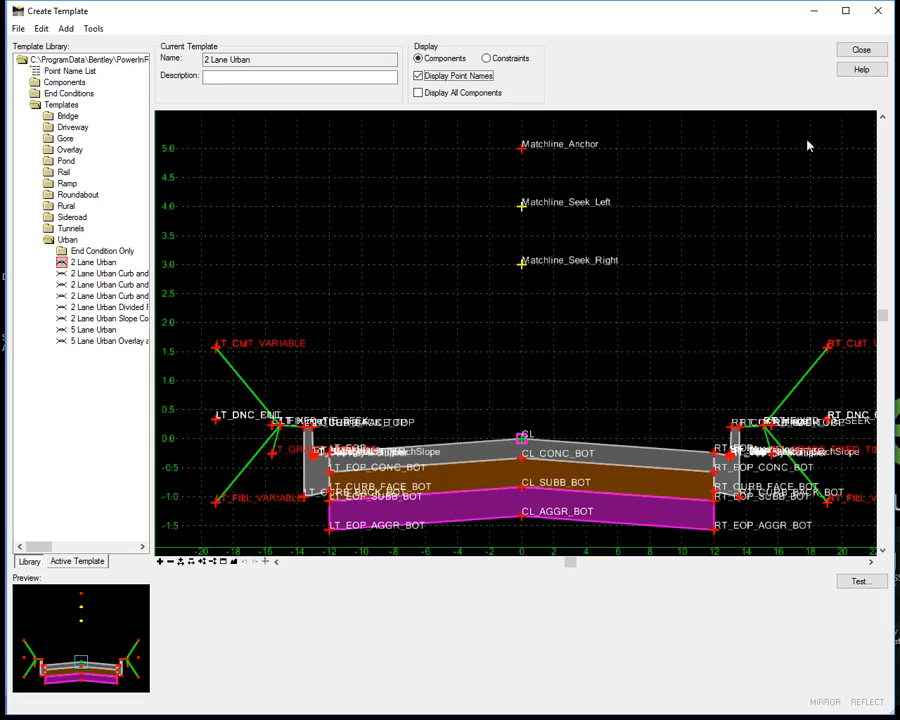
pyautogui.click(861, 51)
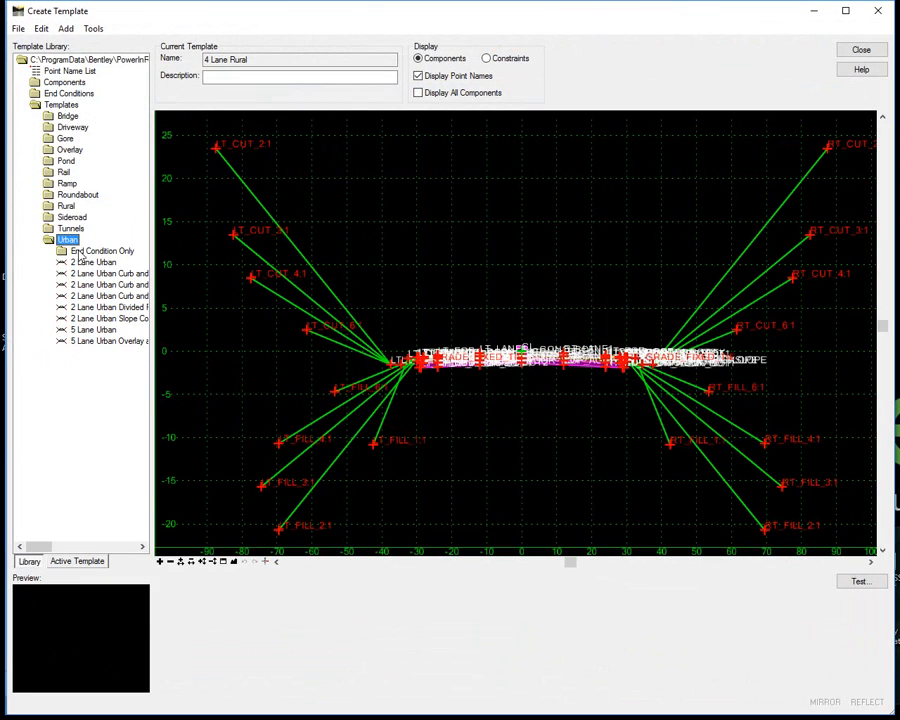
# - Open the 2 Lane Urban template, check the LT_EOP point's feature definition in its properties, and leave the template editor
pyautogui.click(93, 263)
pyautogui.doubleClick(91, 264)
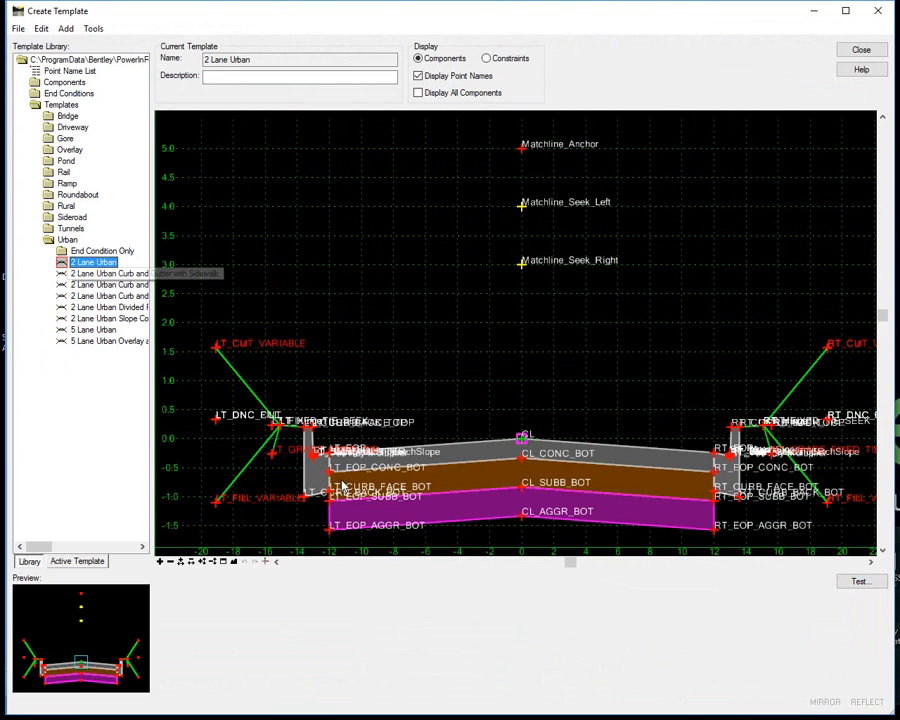
pyautogui.scroll(4, 312, 467)
pyautogui.scroll(5, 330, 400)
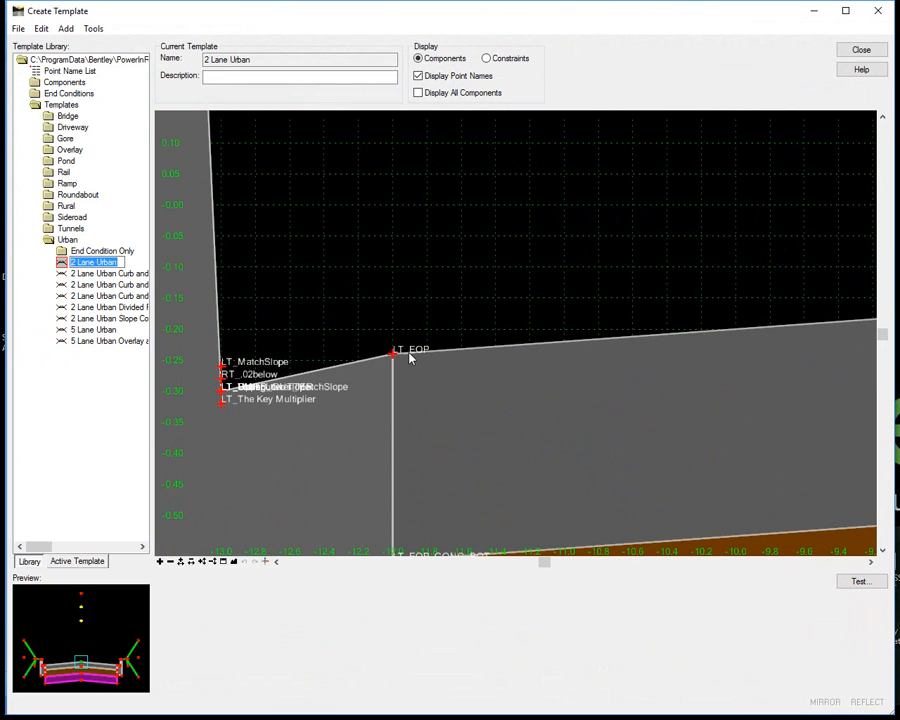
pyautogui.doubleClick(394, 355)
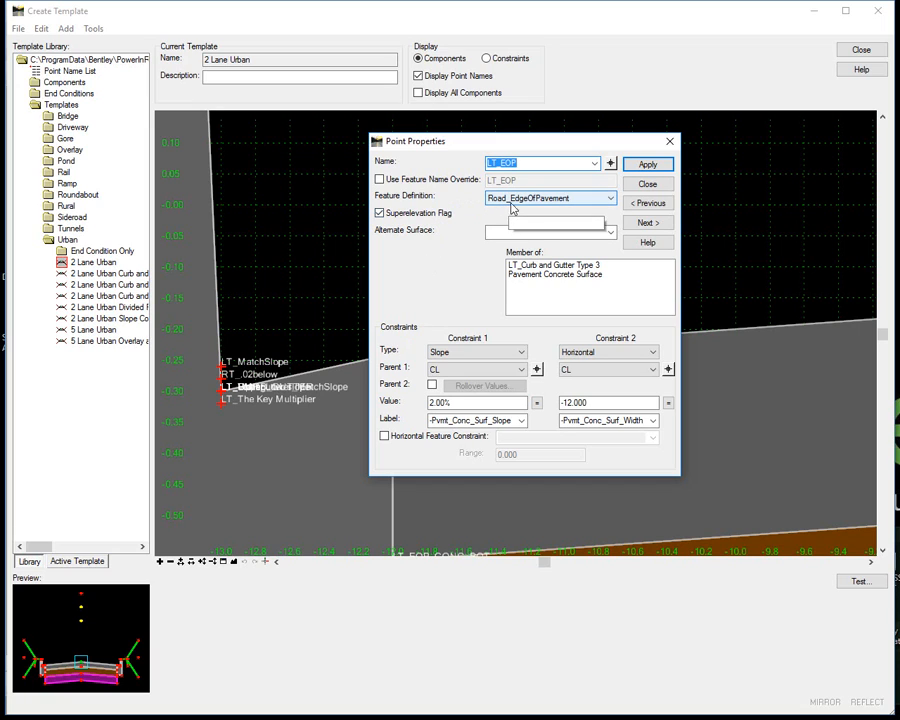
pyautogui.click(646, 185)
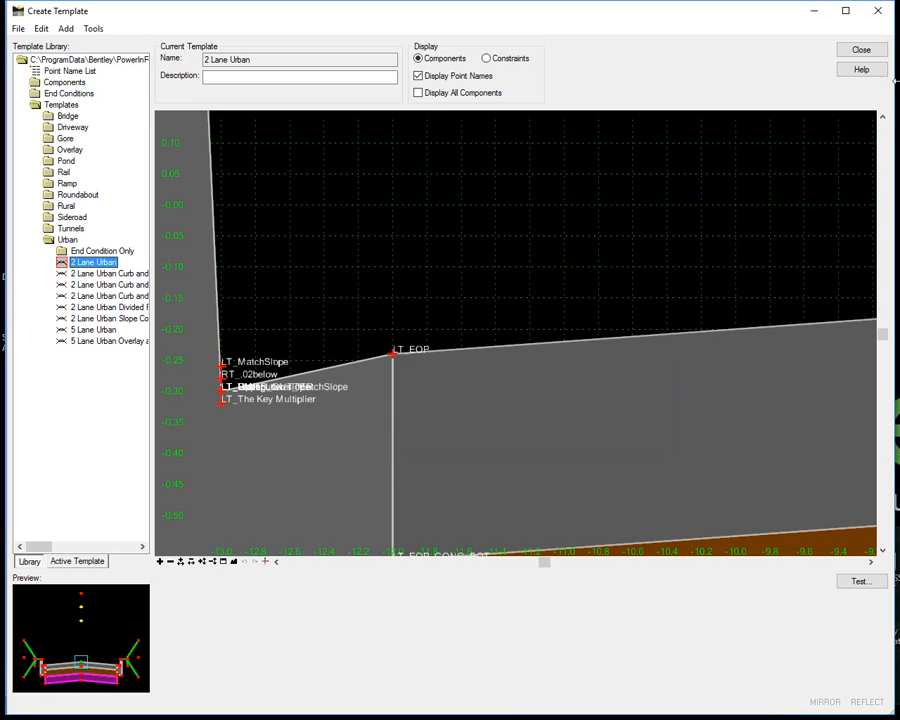
pyautogui.click(875, 55)
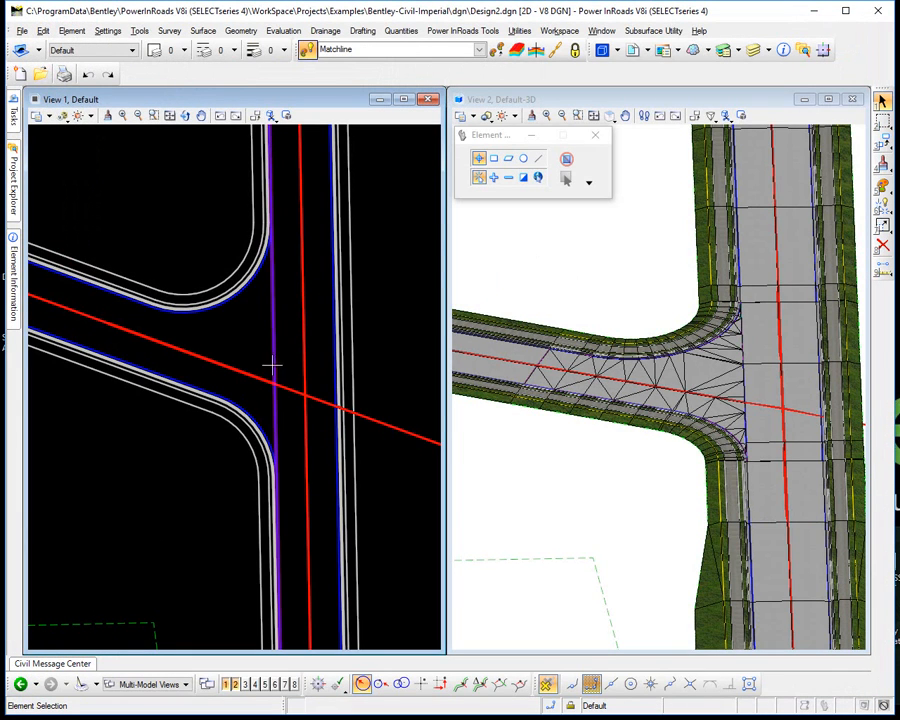
# - Browse the Civil Standards of Design2.dgn down to the linear Roadway feature definitions
pyautogui.moveTo(273, 301)
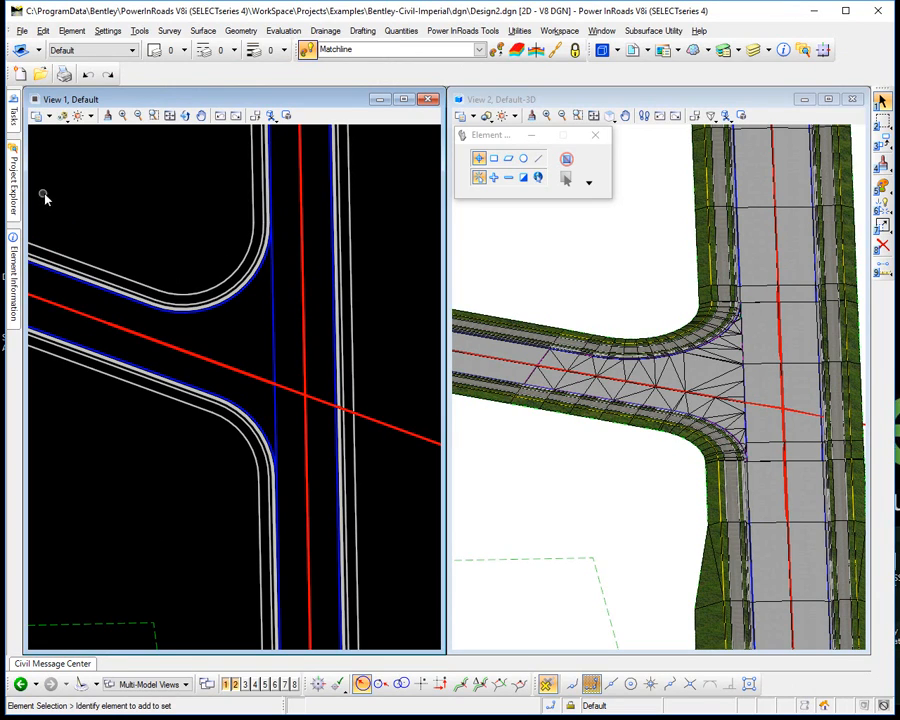
pyautogui.moveTo(15, 190)
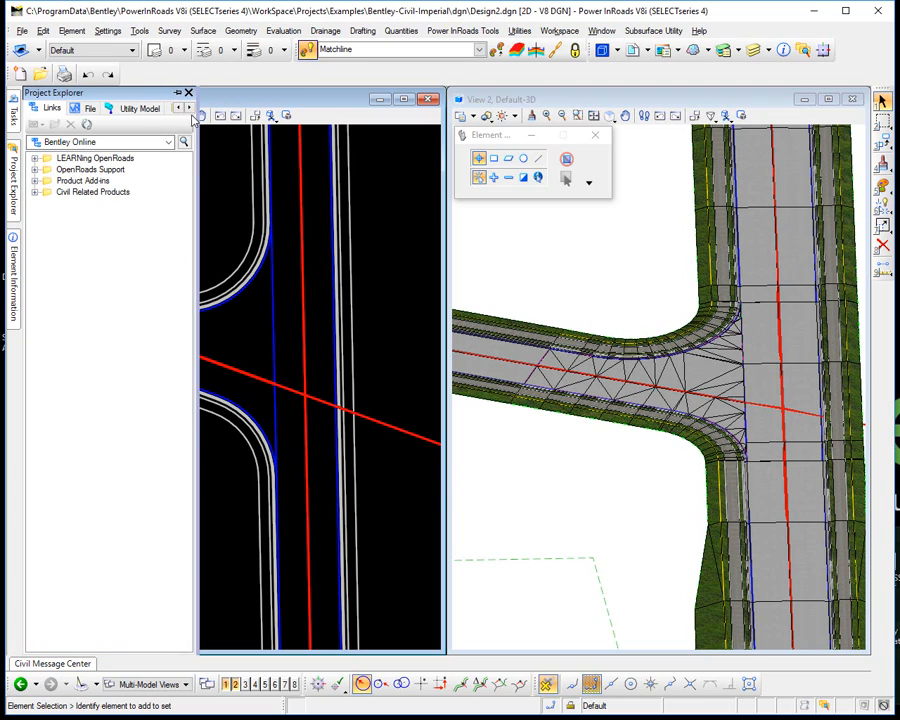
pyautogui.click(190, 108)
pyautogui.click(190, 108)
pyautogui.click(190, 108)
pyautogui.click(135, 109)
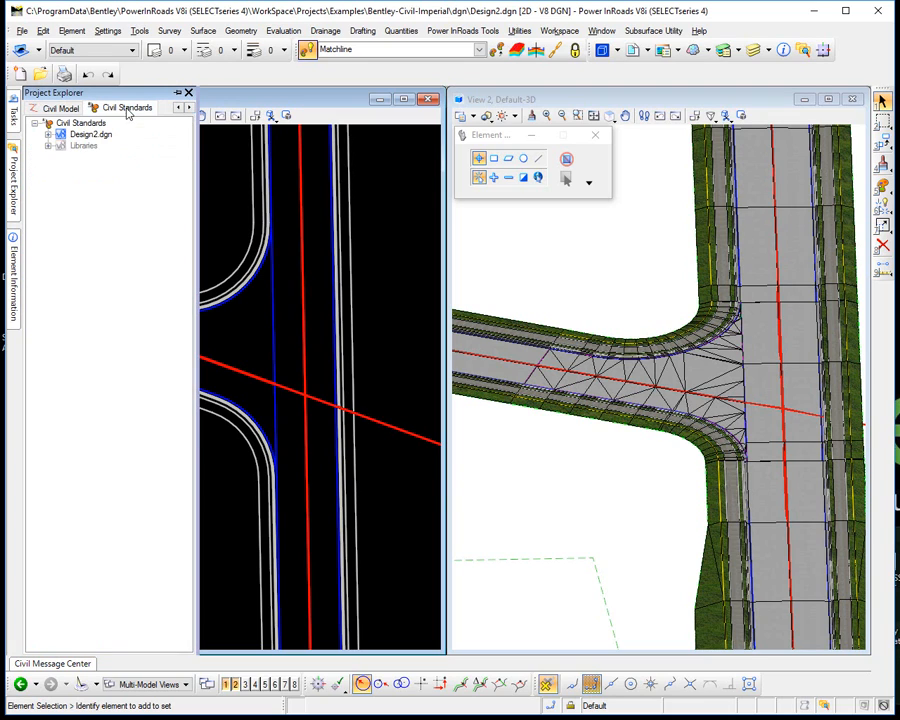
pyautogui.click(48, 134)
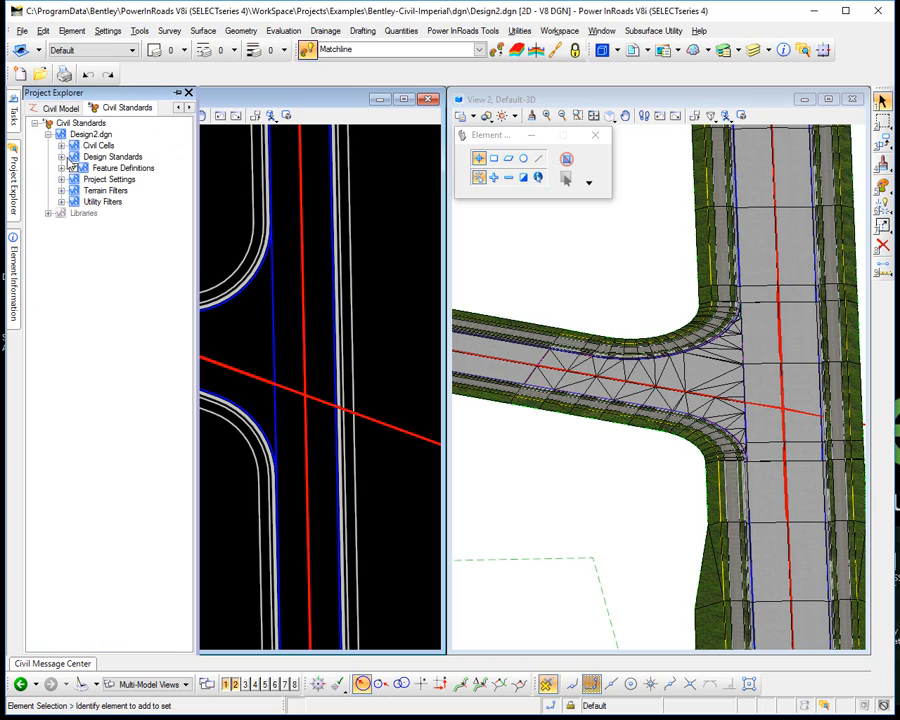
pyautogui.click(61, 168)
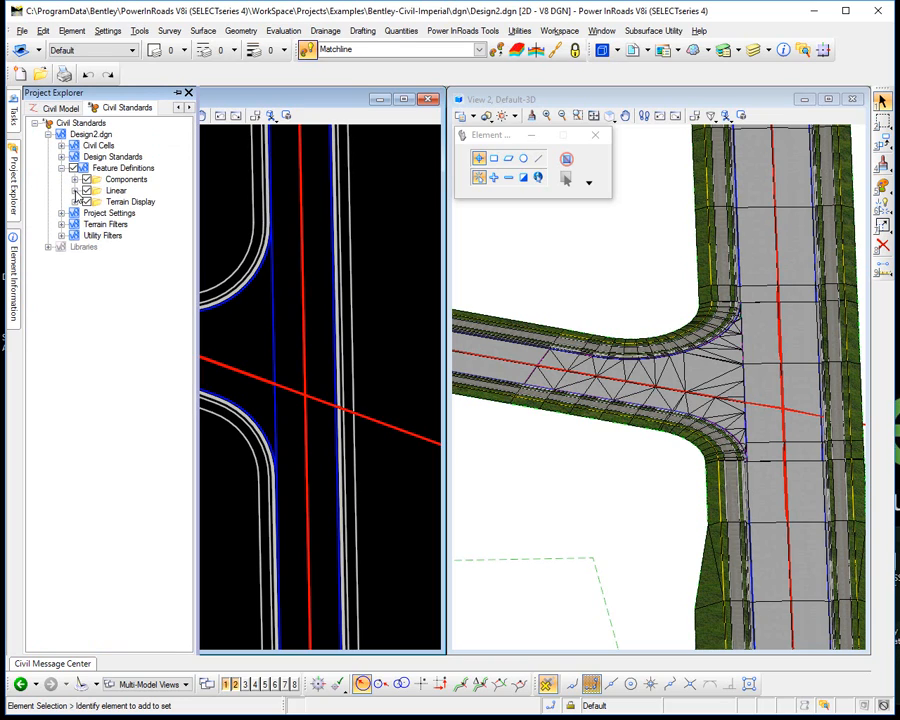
pyautogui.click(75, 190)
pyautogui.click(89, 235)
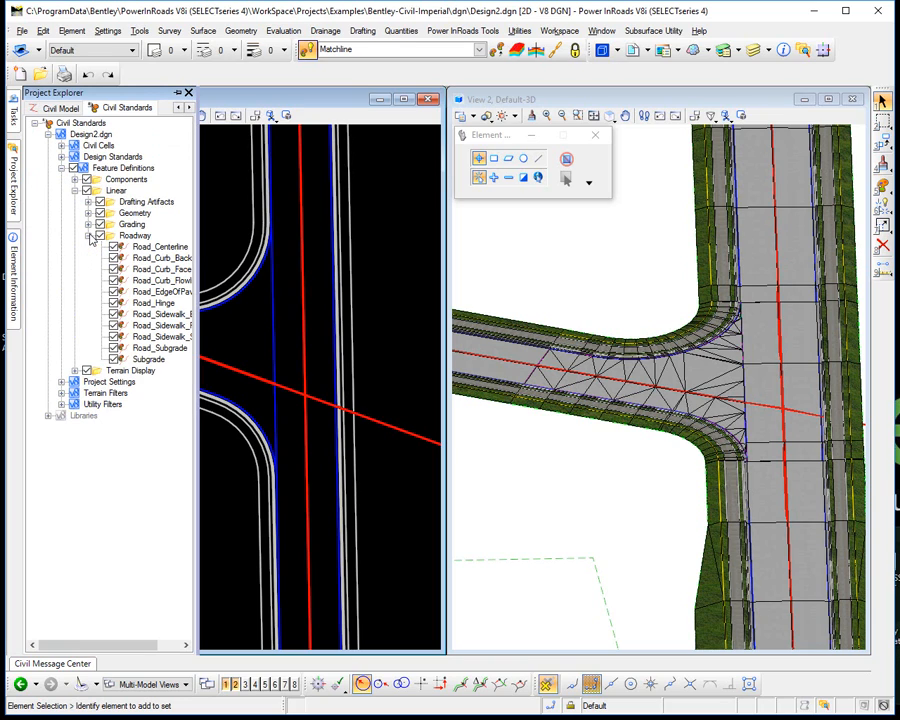
# - Show the Road_EdgeOfPavement feature definition's properties and examine its linear default settings, including the automatic 3D element and template geometry options
pyautogui.click(150, 291)
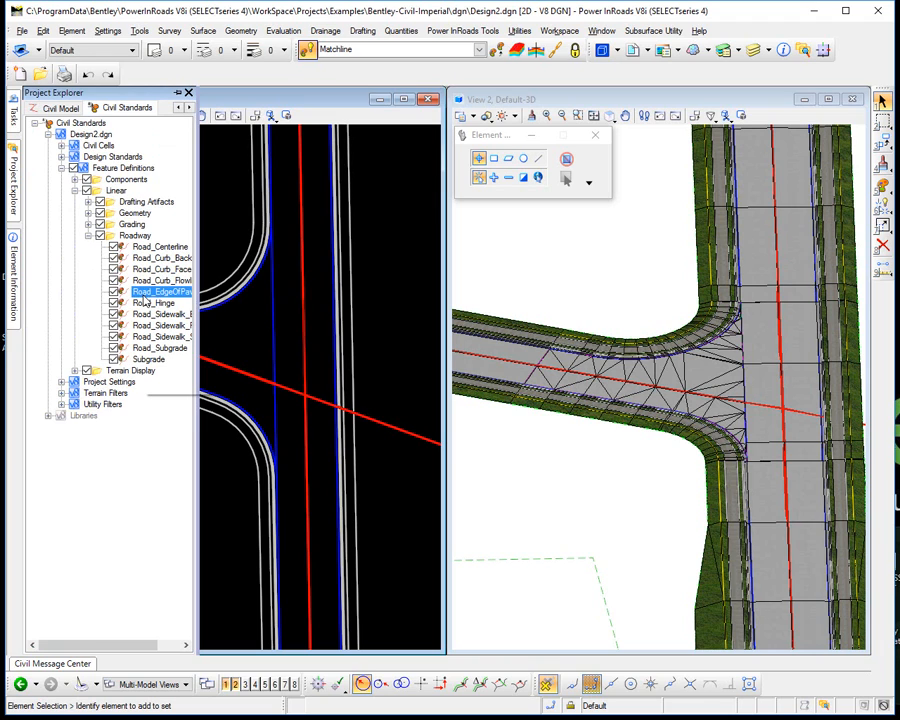
pyautogui.rightClick(145, 292)
pyautogui.click(172, 384)
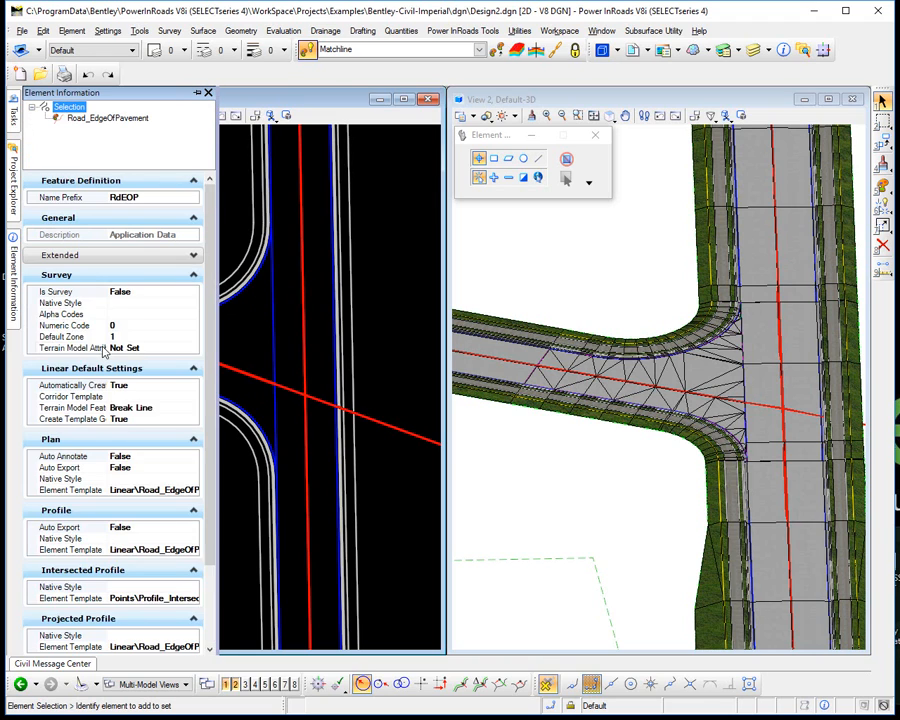
pyautogui.click(100, 218)
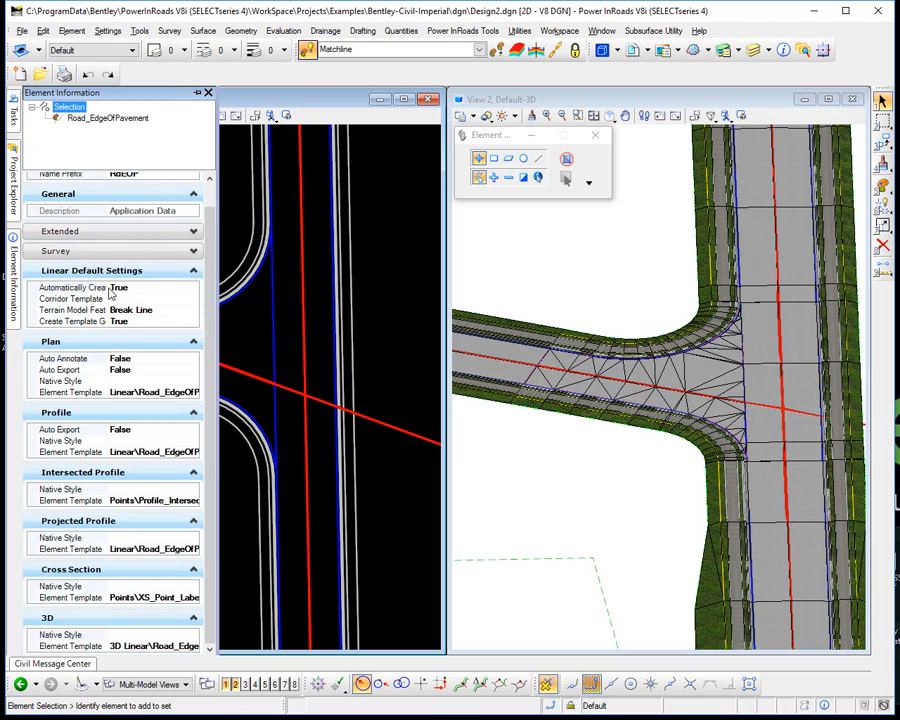
pyautogui.moveTo(107, 287); pyautogui.dragTo(137, 287)
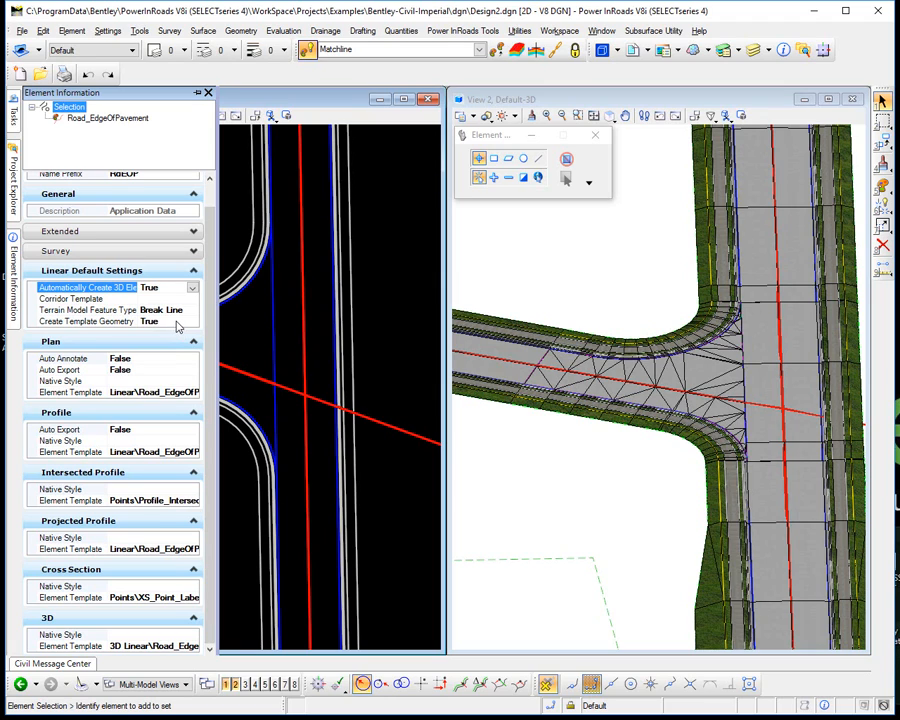
pyautogui.scroll(2, 207, 312)
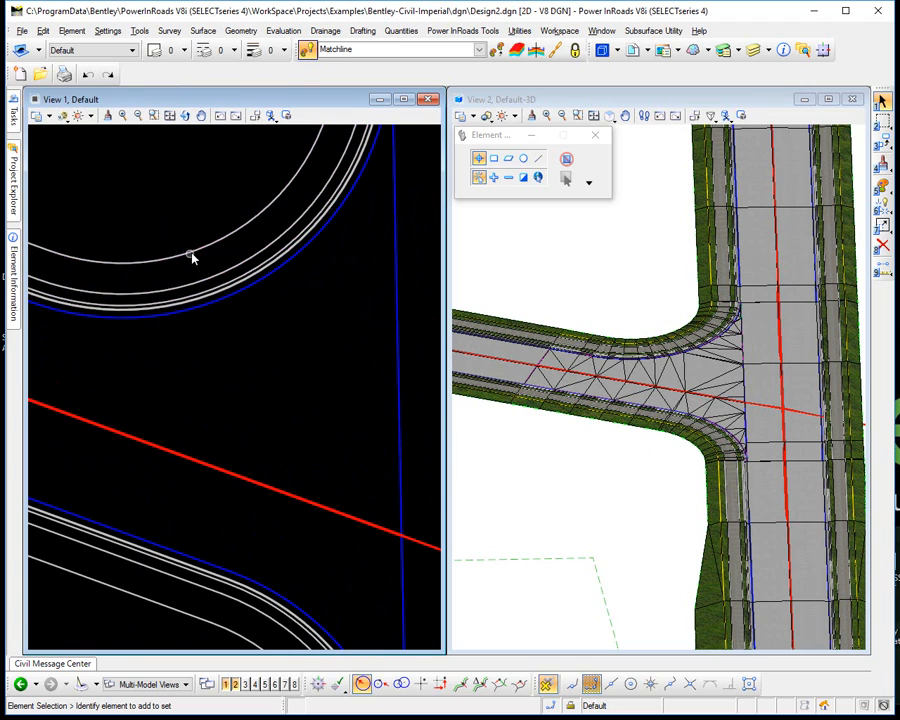
pyautogui.scroll(-2, 196, 260)
pyautogui.scroll(-1, 207, 272)
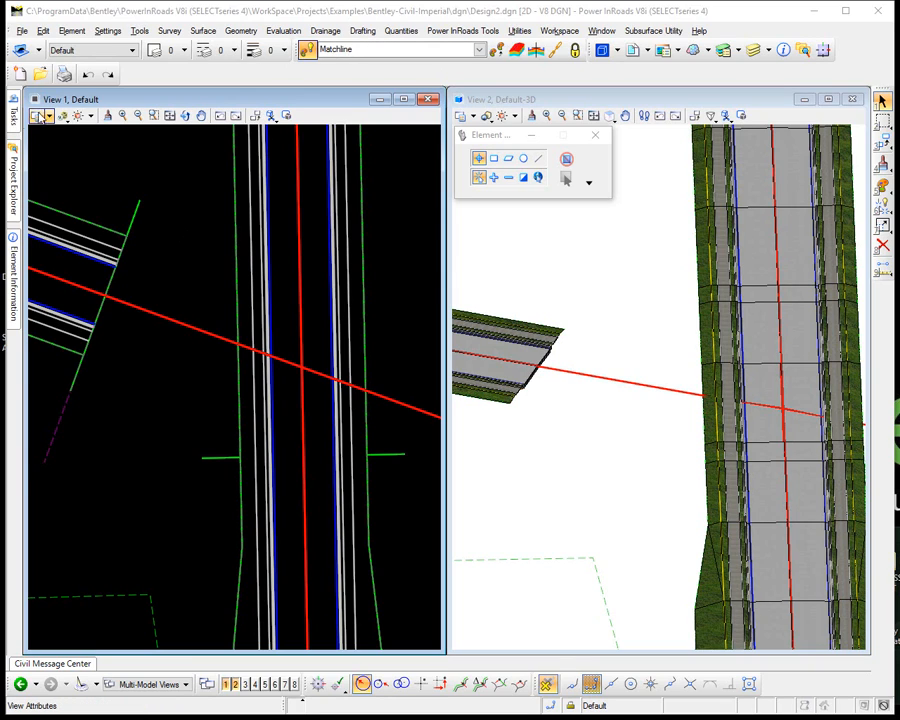
# - Draw a near-vertical Matchline line about 145 long between the side road's end and the N-S corridor, crossing the side road's centerline
pyautogui.click(12, 113)
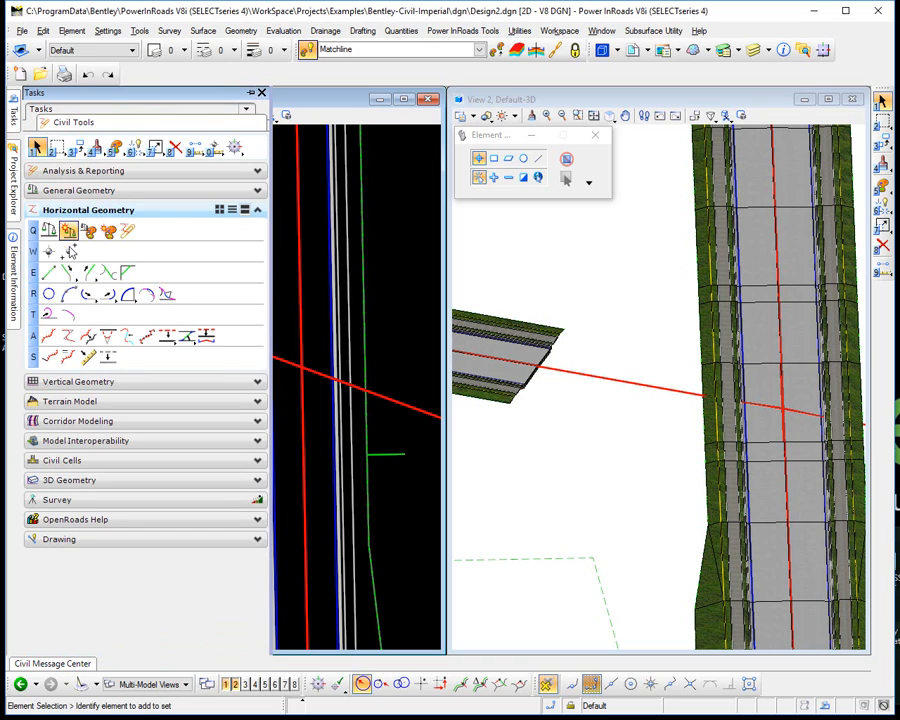
pyautogui.click(48, 272)
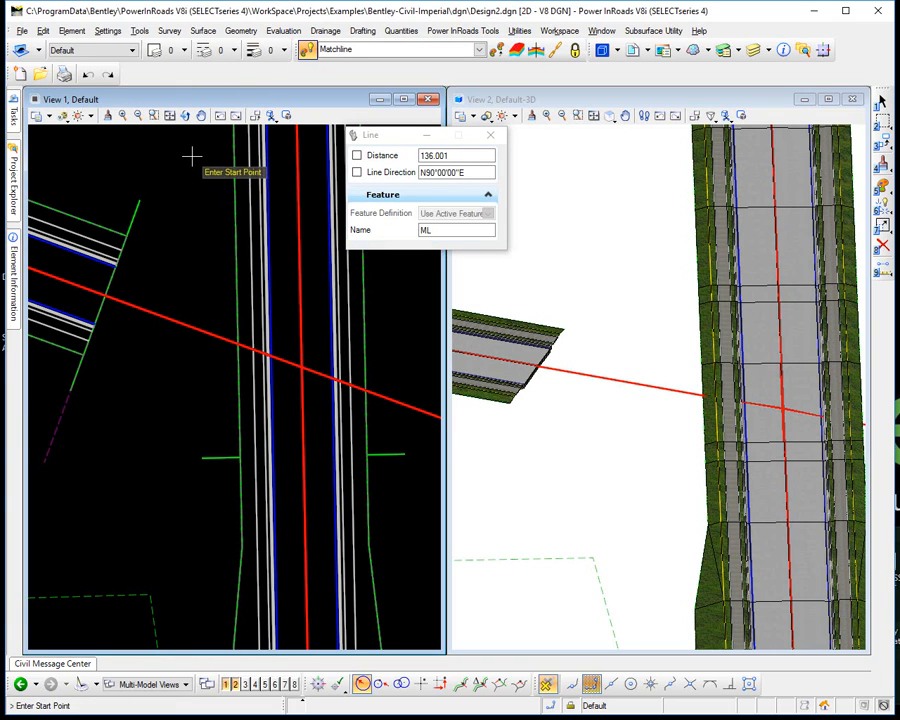
pyautogui.click(190, 143)
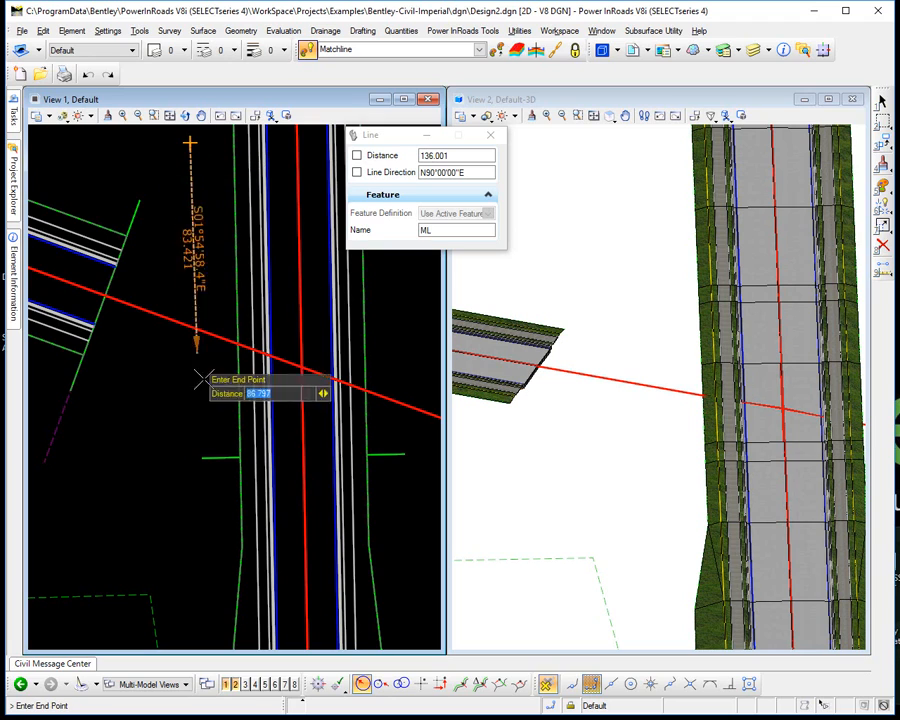
pyautogui.click(186, 509)
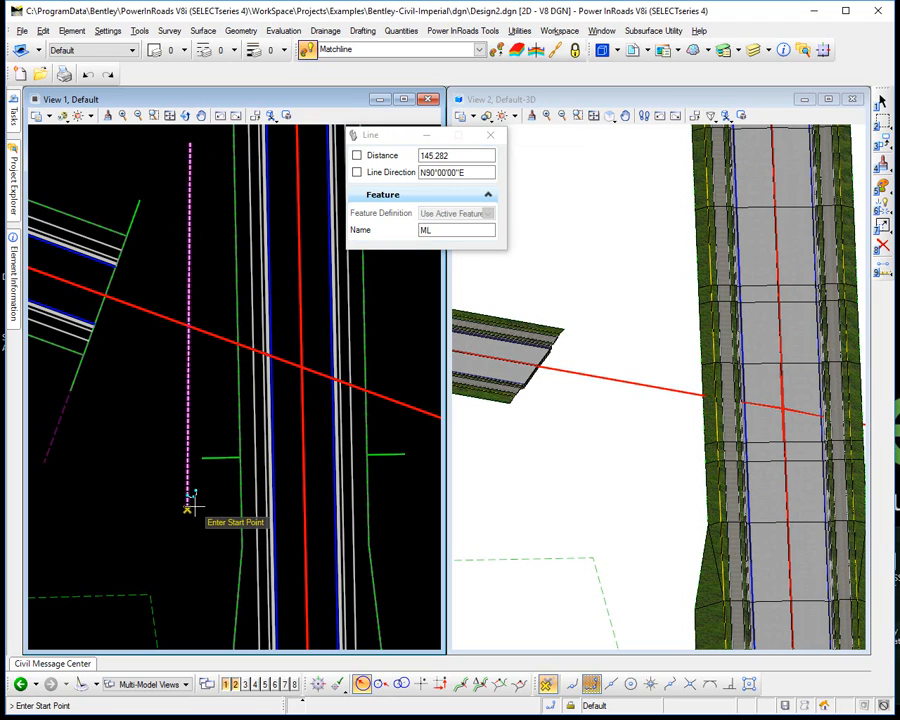
pyautogui.press('Escape')
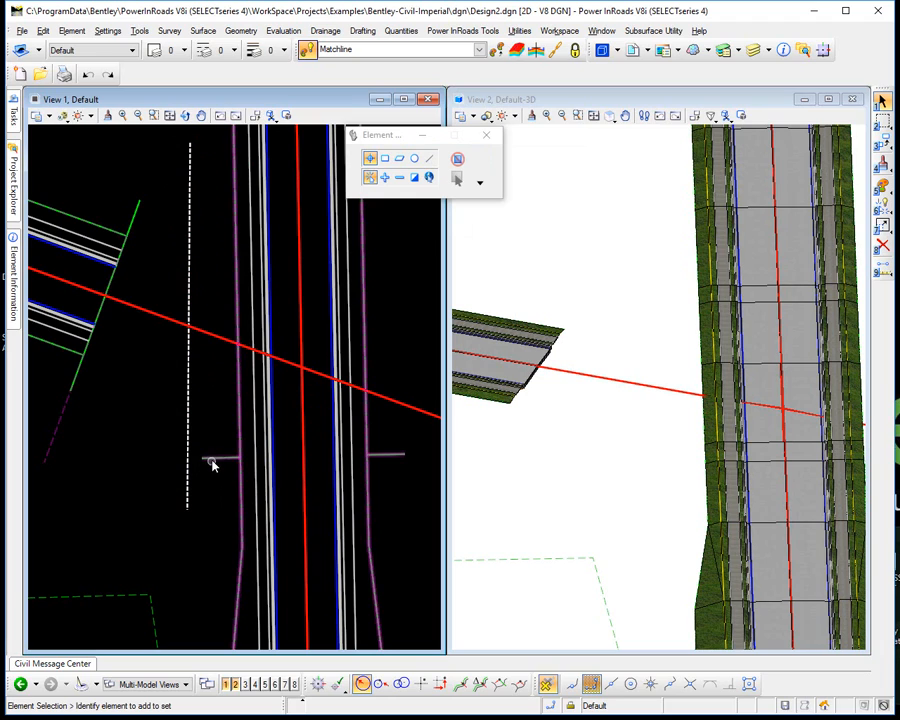
# - Add the drawn matchline as a corridor reference to the N-S corridor and clear the selection
pyautogui.click(212, 462)
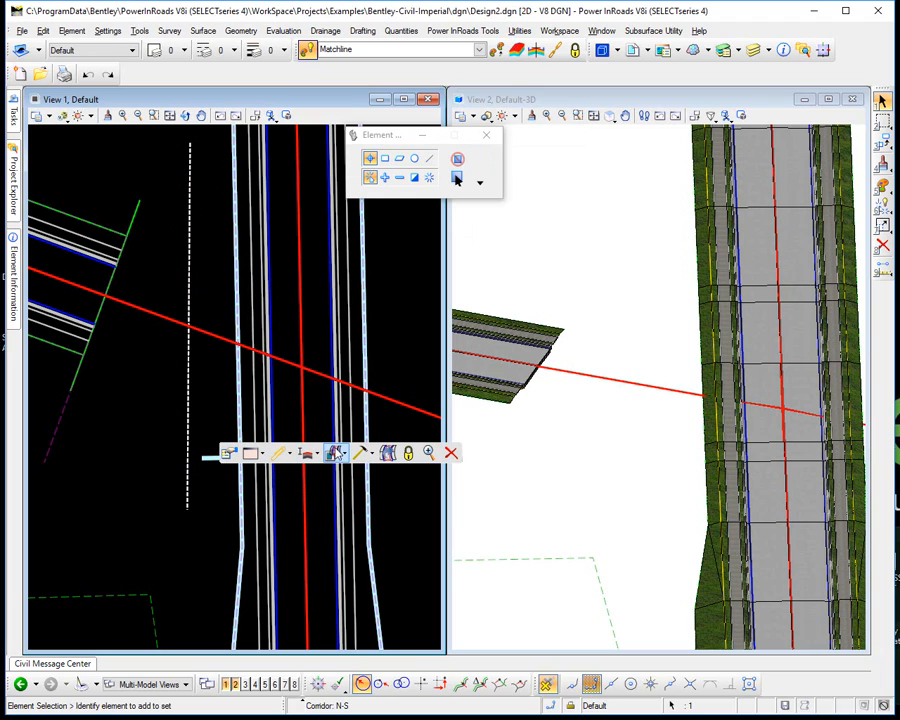
pyautogui.moveTo(357, 453)
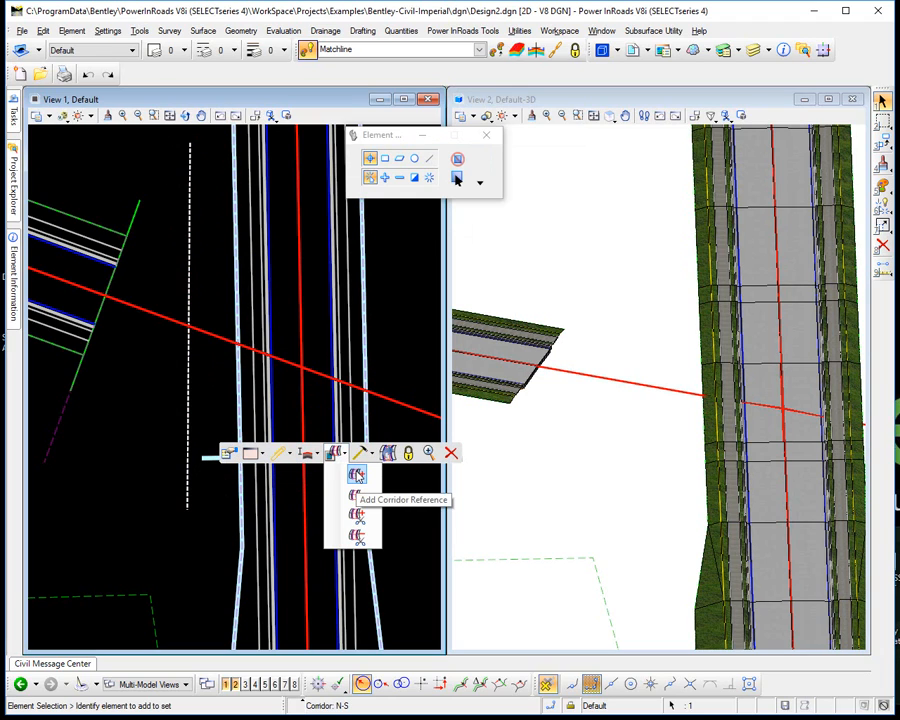
pyautogui.click(357, 475)
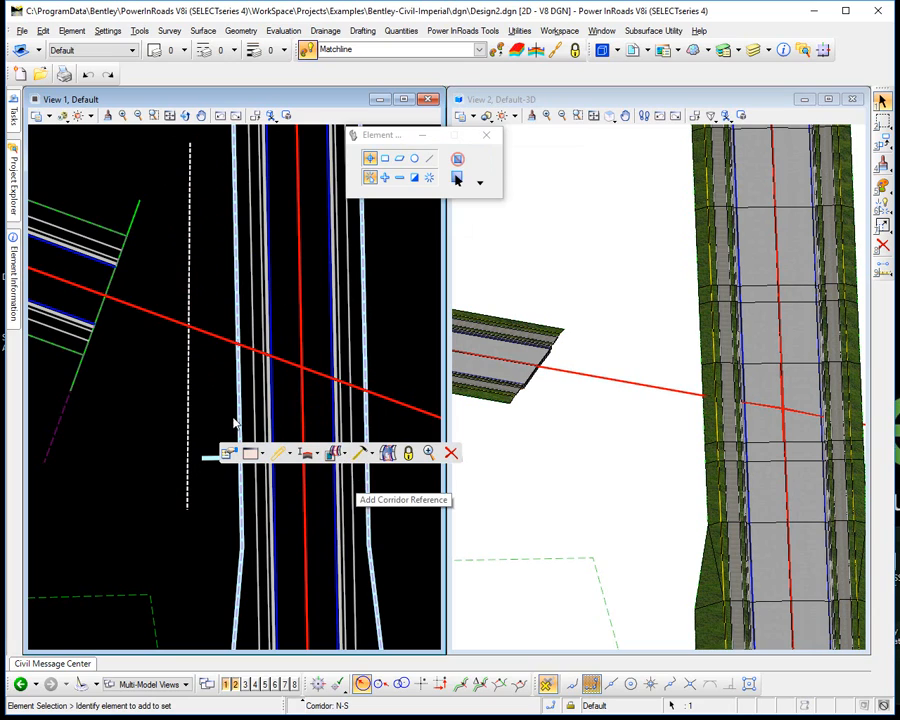
pyautogui.click(187, 394)
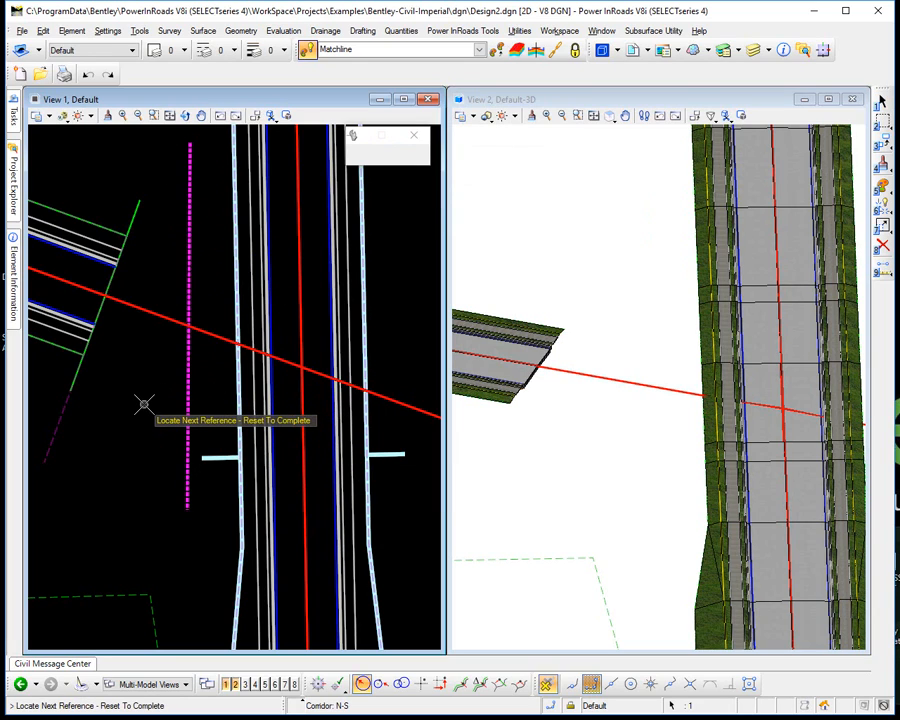
pyautogui.rightClick(143, 403)
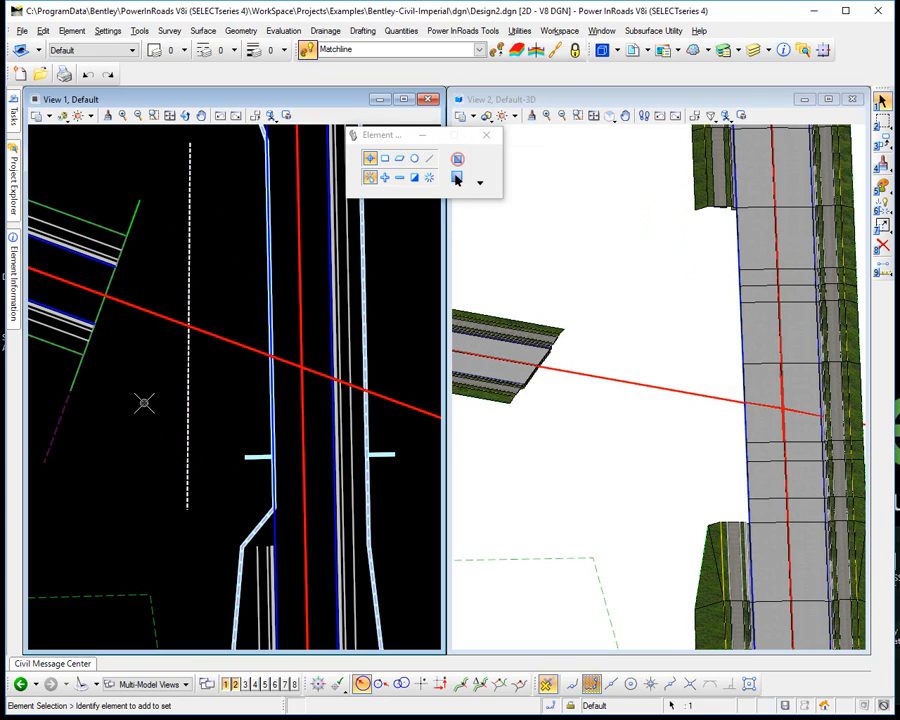
pyautogui.click(138, 465)
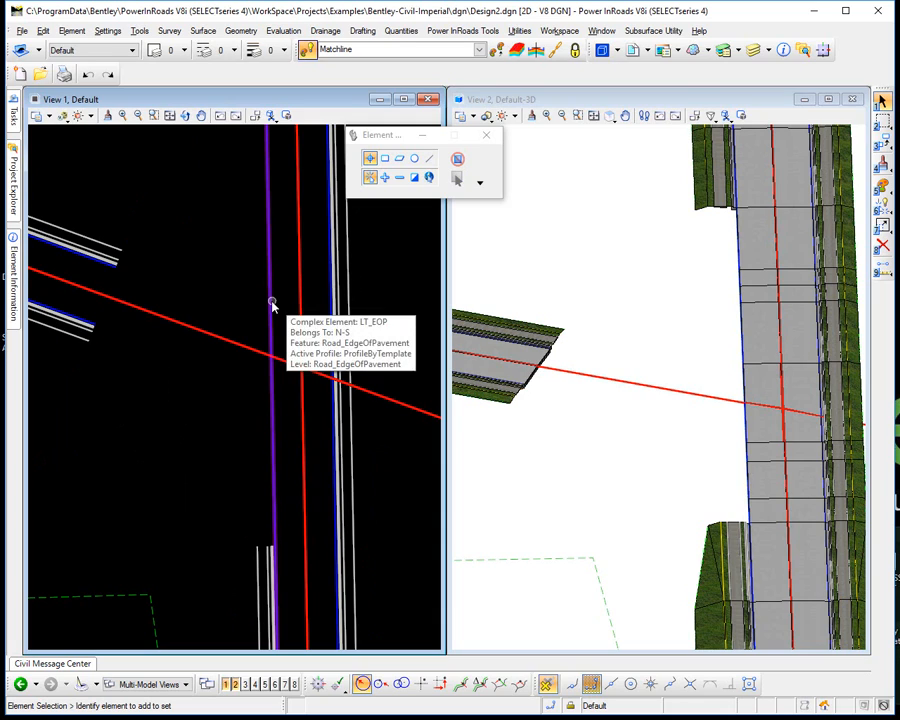
# - Show the Priority column in Level Manager for Feature_Definitions_Imperial.dgnlib and select the Road_Seamline level
pyautogui.moveTo(265, 234)
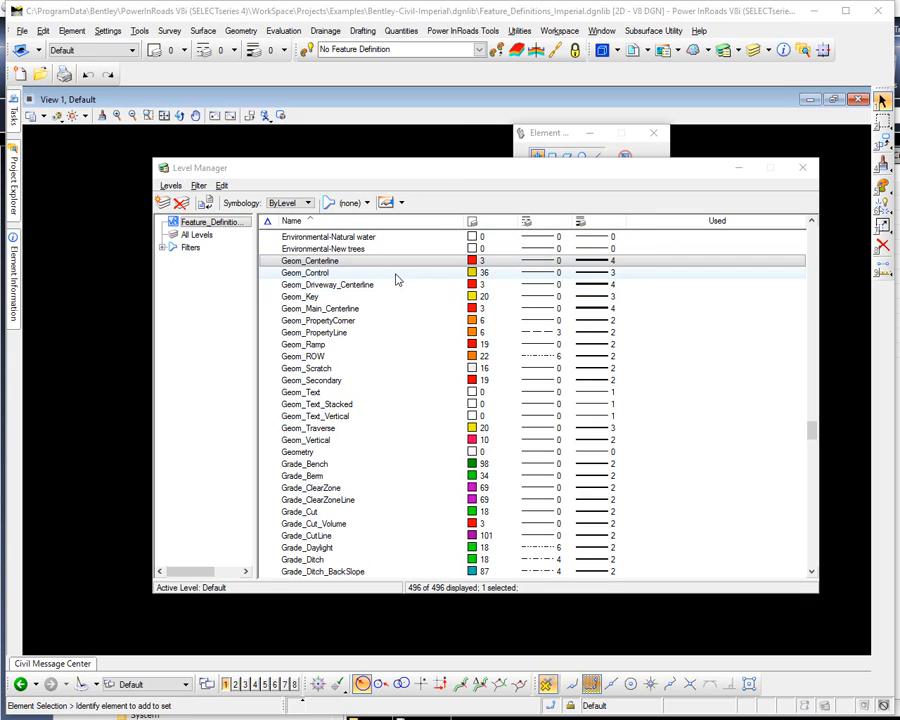
pyautogui.rightClick(666, 224)
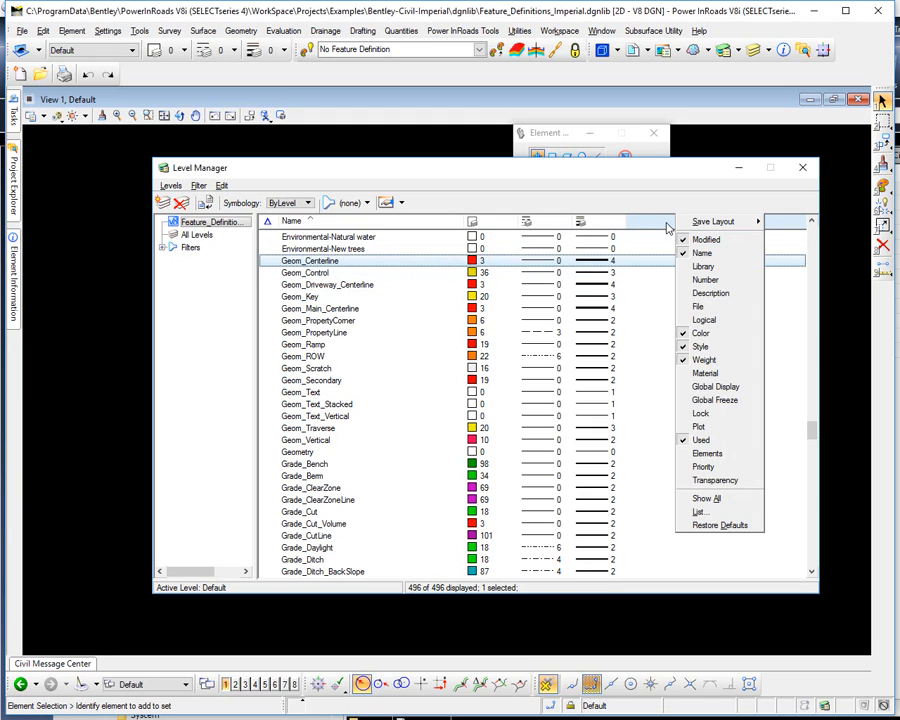
pyautogui.click(730, 468)
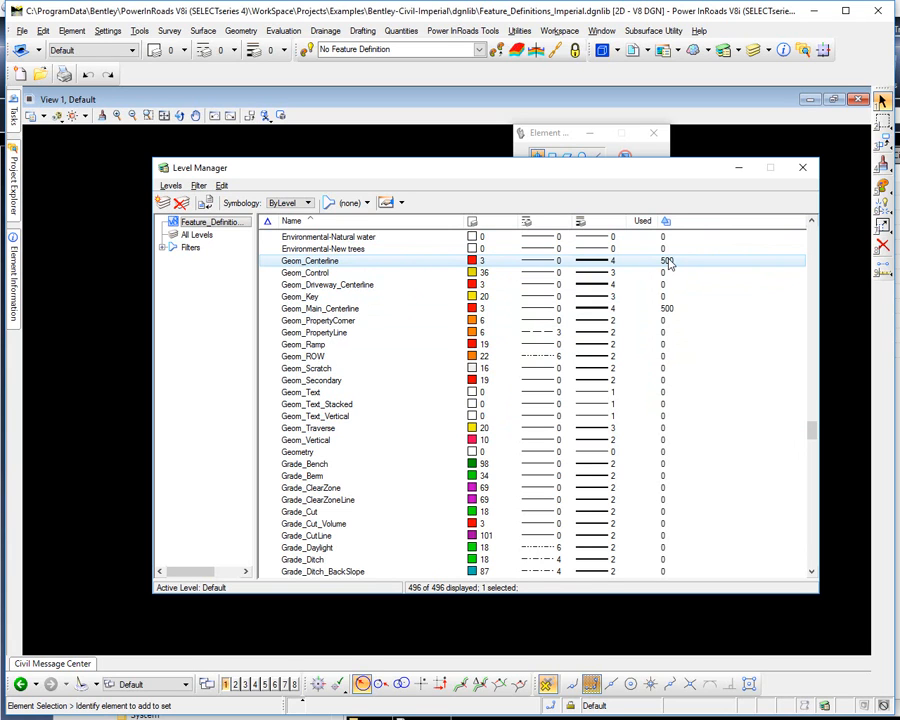
pyautogui.moveTo(812, 428); pyautogui.dragTo(797, 502)
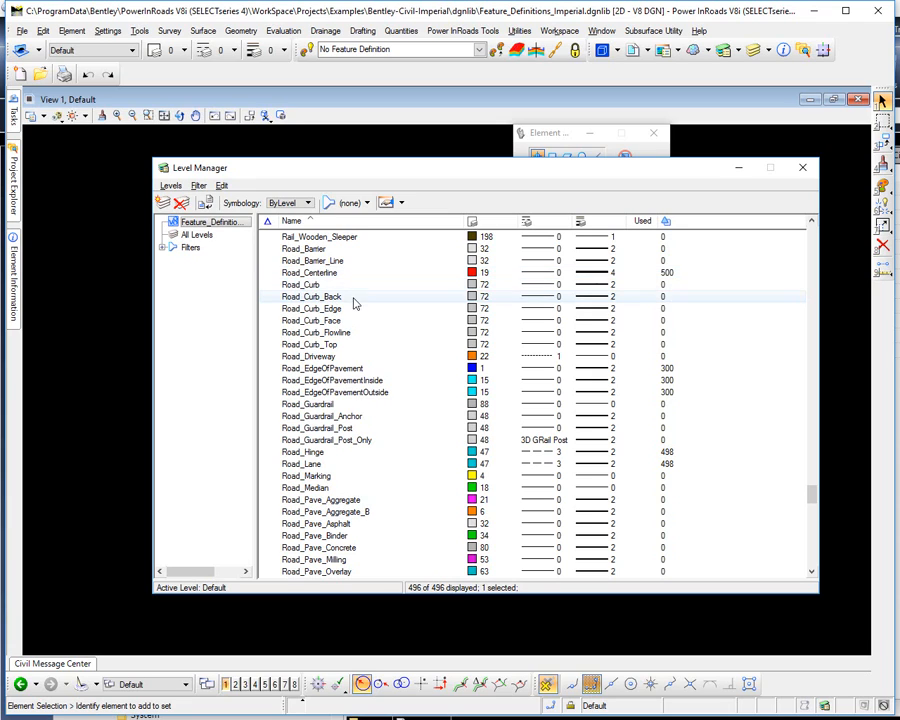
pyautogui.scroll(-4, 350, 305)
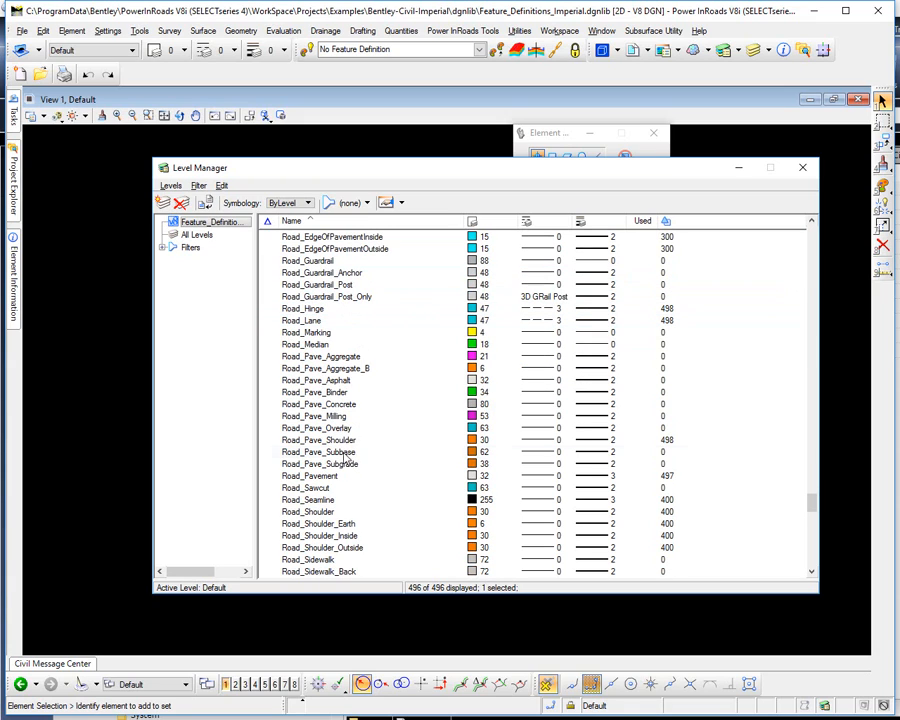
pyautogui.click(329, 500)
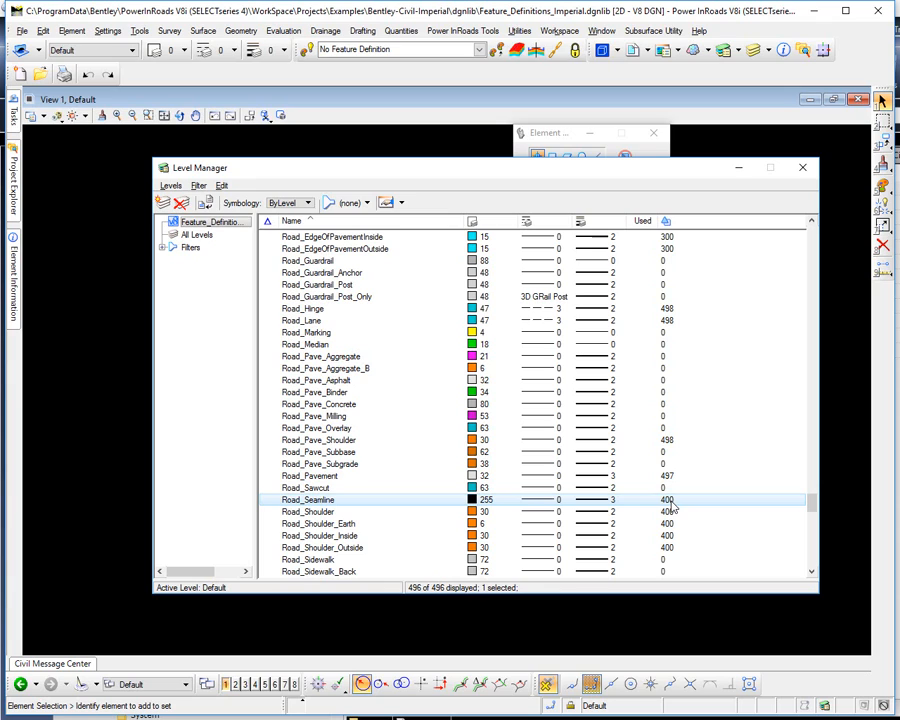
# - Set the Road_Seamline level's color to 255 and close Level Manager
pyautogui.click(480, 500)
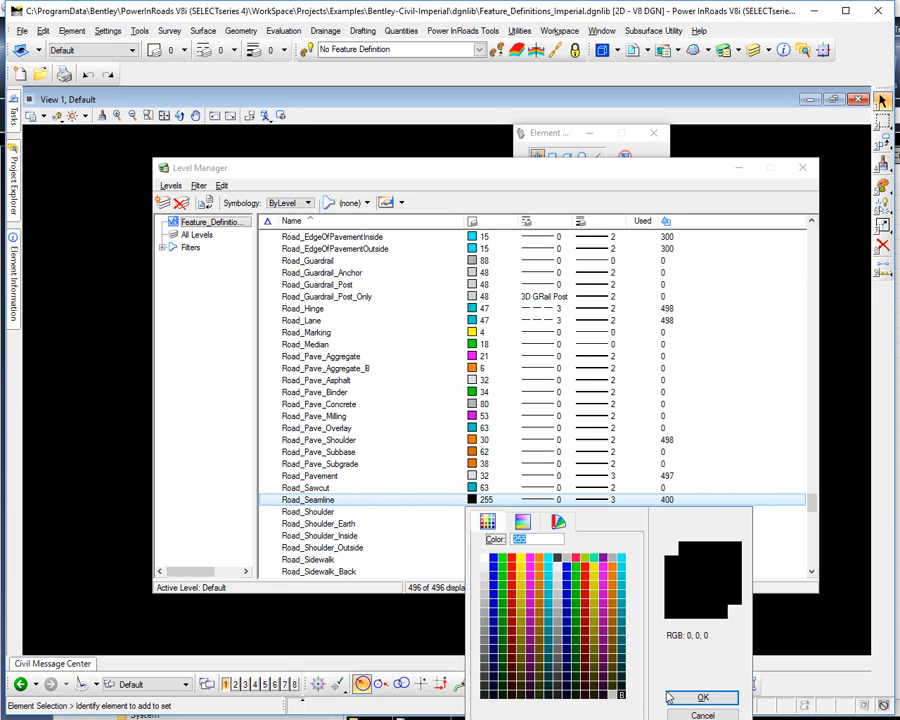
pyautogui.click(622, 695)
pyautogui.click(701, 697)
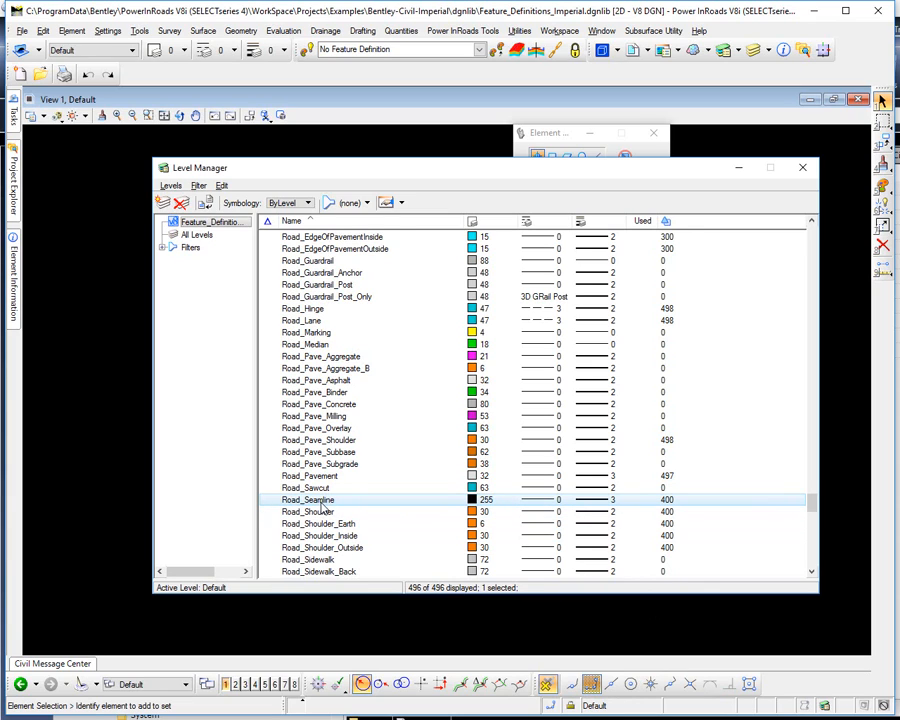
pyautogui.scroll(1, 322, 505)
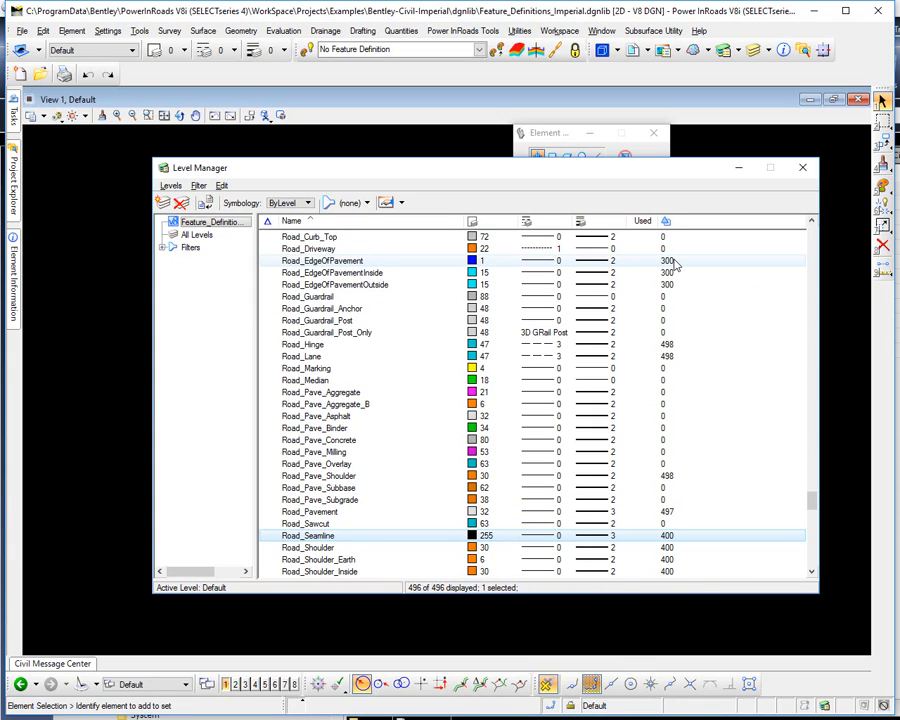
pyautogui.click(802, 168)
# - Open Element Templates and show the general settings of the linear Geom_Centerline template in Feature_Definitions_Imperial.dgnlib
pyautogui.click(71, 31)
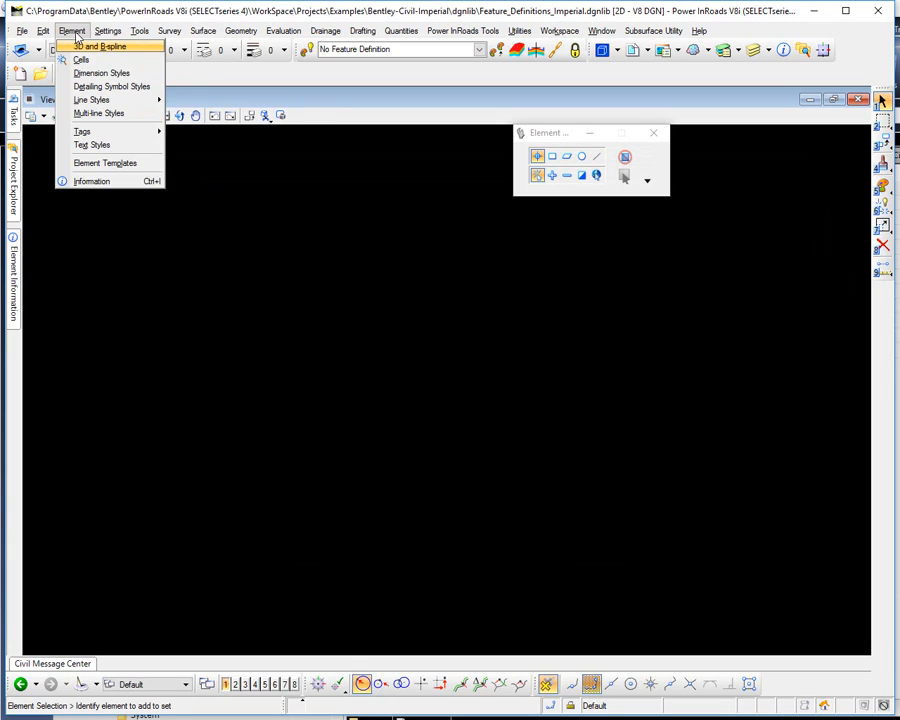
pyautogui.click(105, 163)
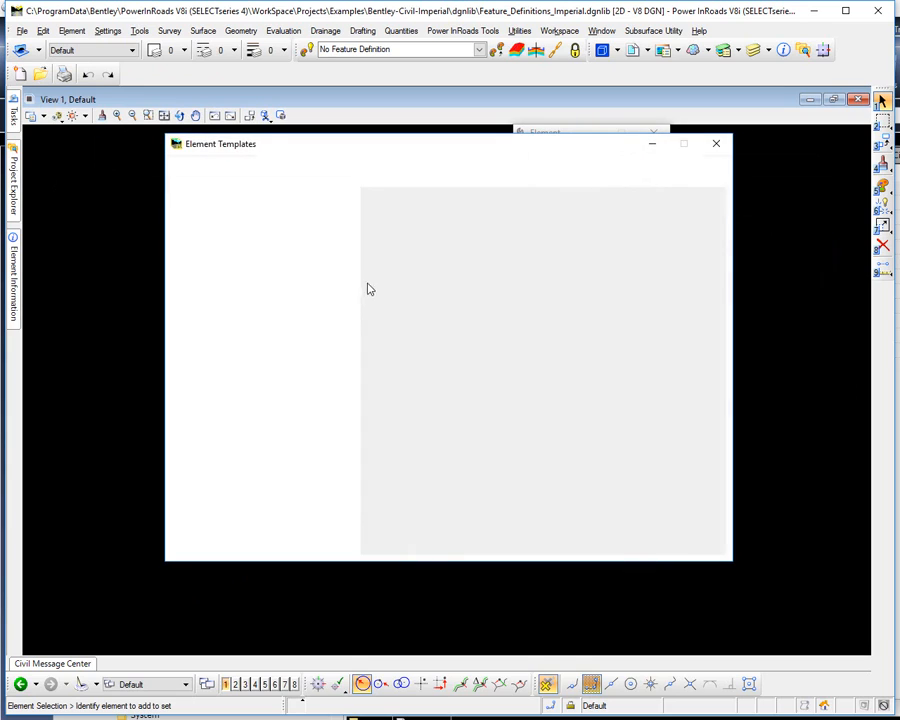
pyautogui.click(179, 202)
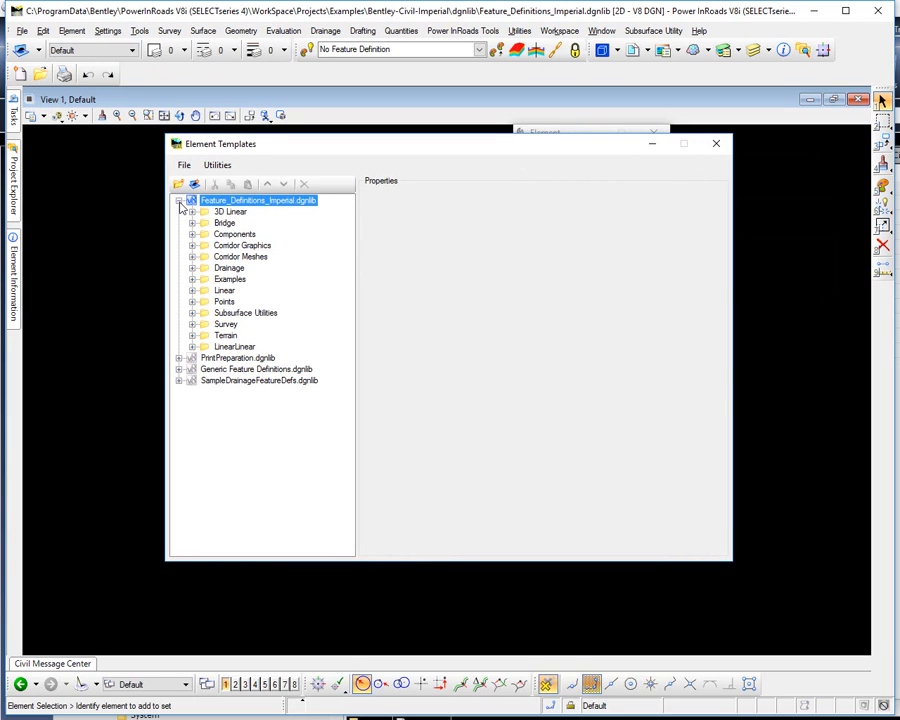
pyautogui.click(193, 291)
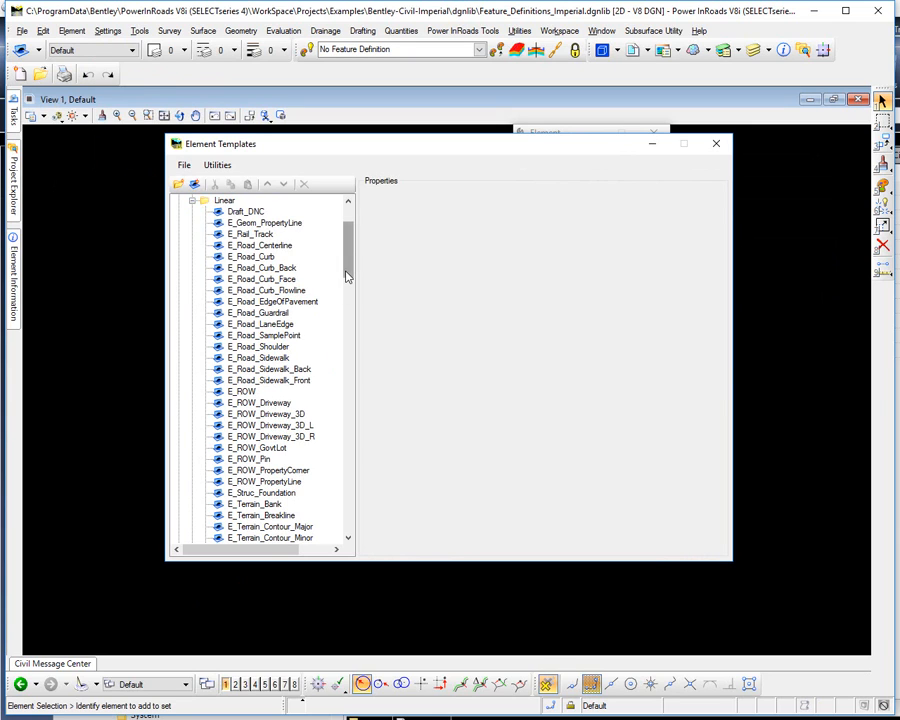
pyautogui.moveTo(347, 275); pyautogui.dragTo(346, 345)
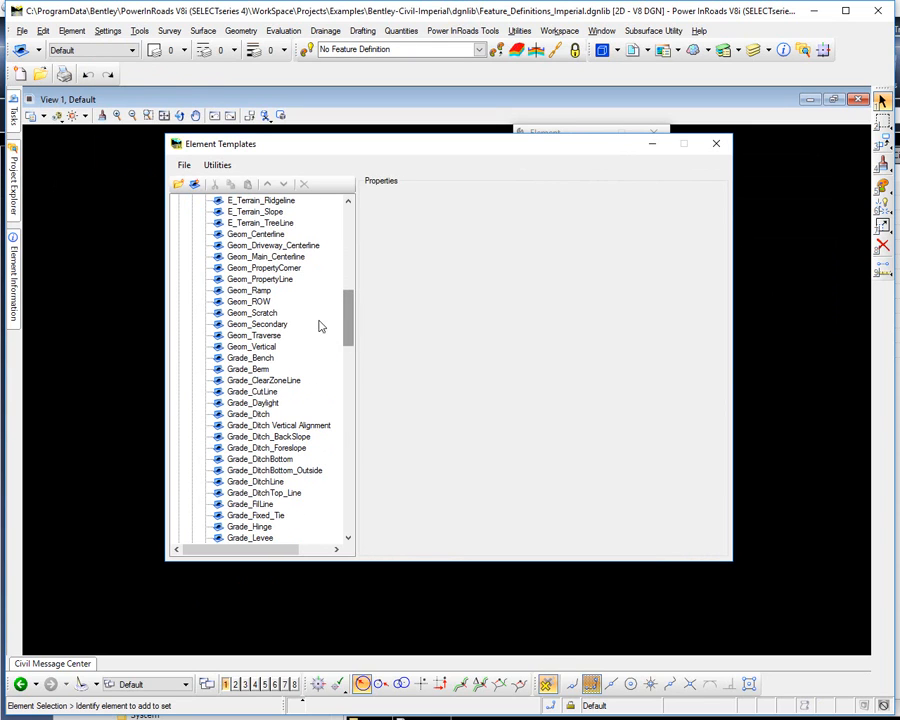
pyautogui.click(252, 234)
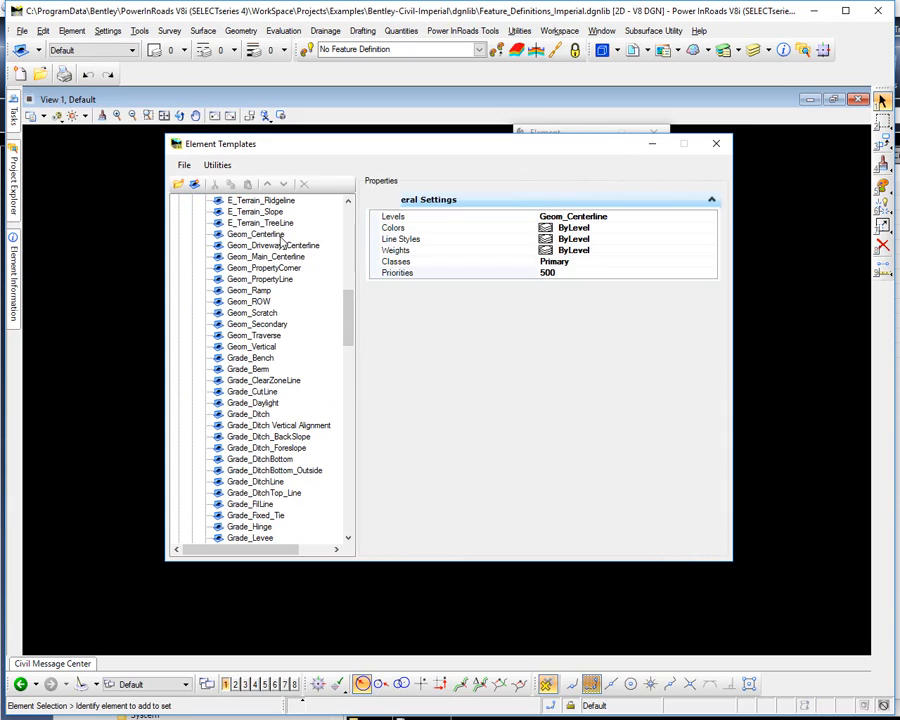
# - Examine which general settings, including Priority, can be added to the Geom_Centerline element template, without adding any
pyautogui.rightClick(426, 301)
pyautogui.moveTo(436, 307)
pyautogui.moveTo(393, 310)
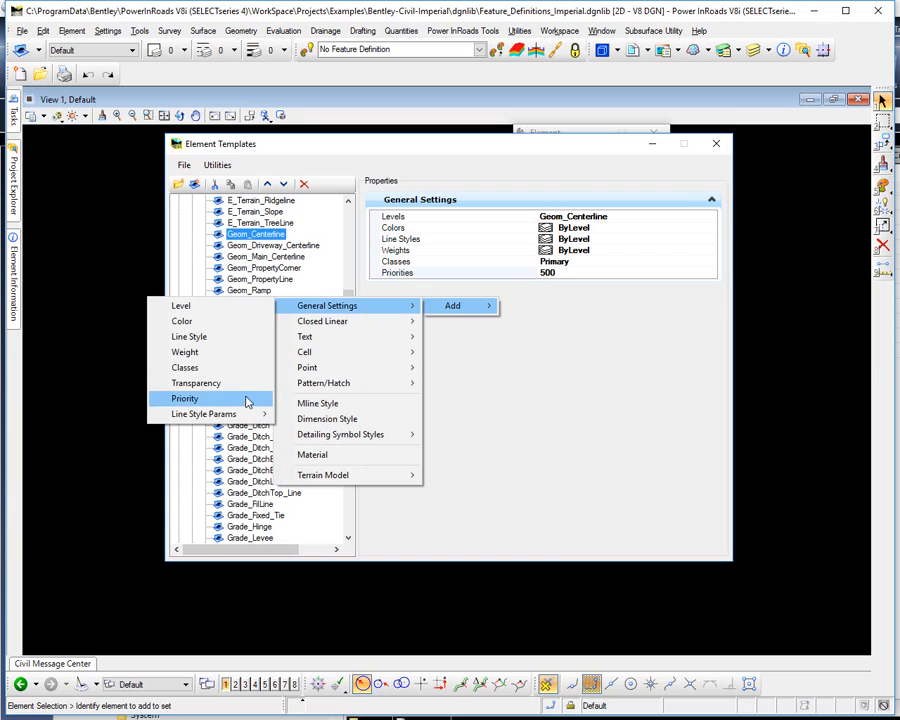
pyautogui.click(577, 280)
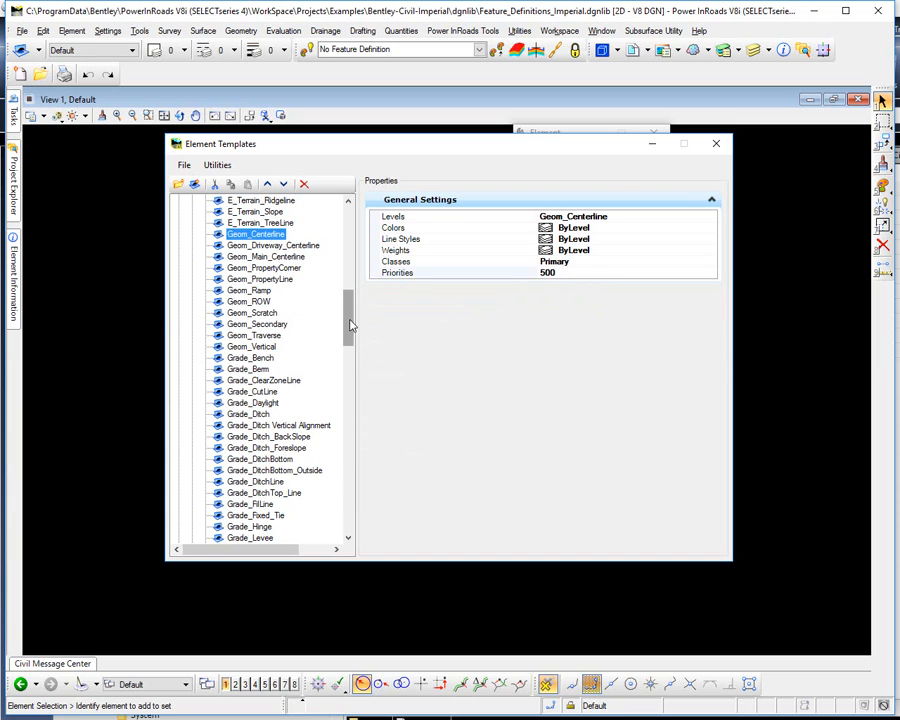
# - Show the Road_Centerline element template's general settings to check its priority
pyautogui.scroll(-4, 338, 355)
pyautogui.scroll(-14, 338, 355)
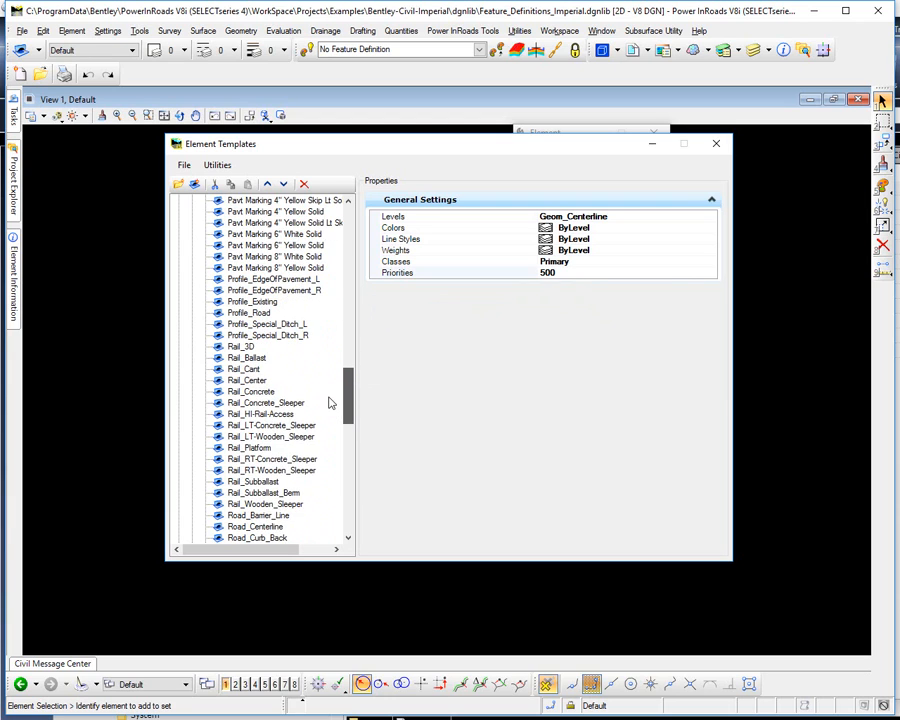
pyautogui.scroll(-2, 323, 431)
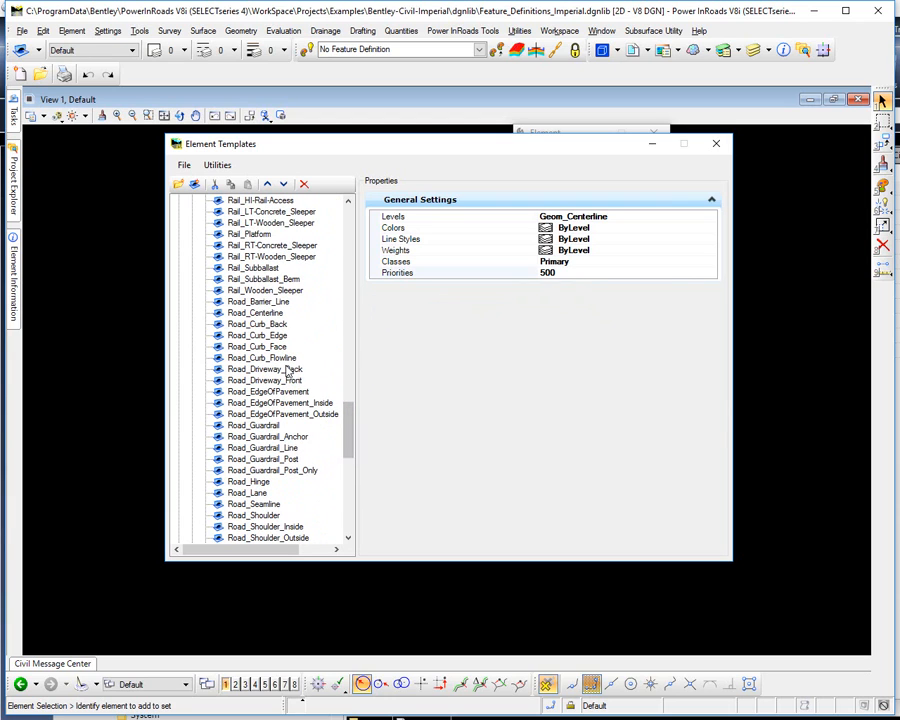
pyautogui.click(271, 314)
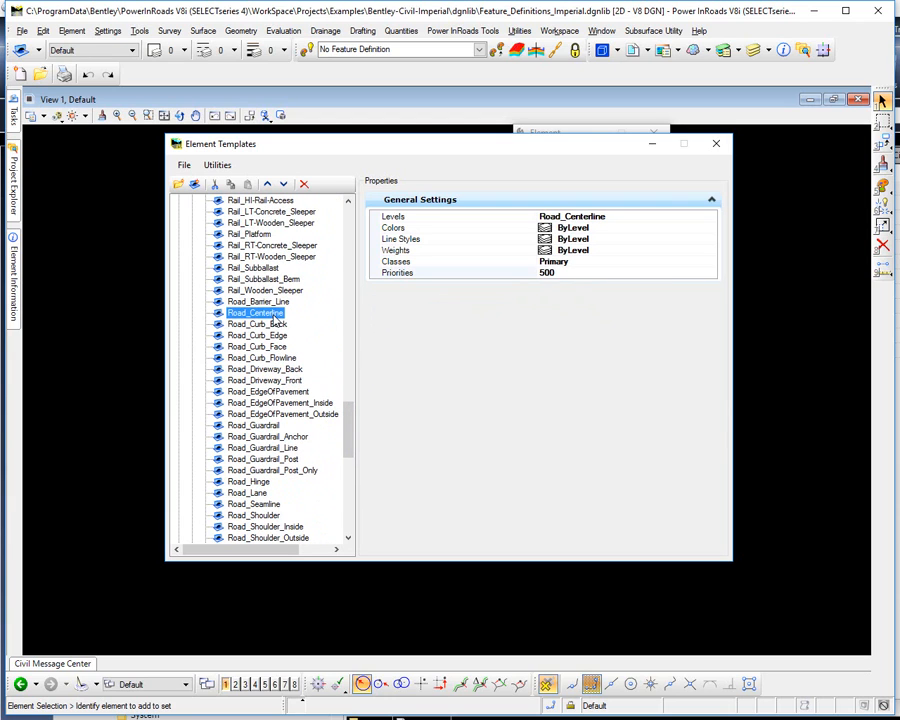
# - Show the Road_EdgeOfPavement element template's general settings to check its priority
pyautogui.scroll(7, 351, 373)
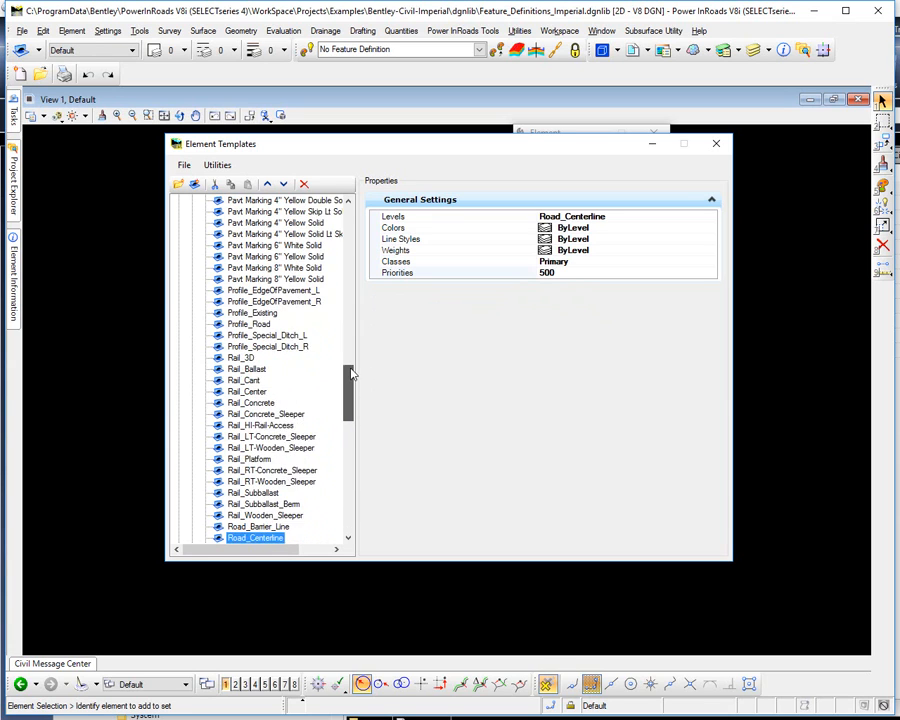
pyautogui.scroll(8, 352, 368)
pyautogui.scroll(-6, 363, 345)
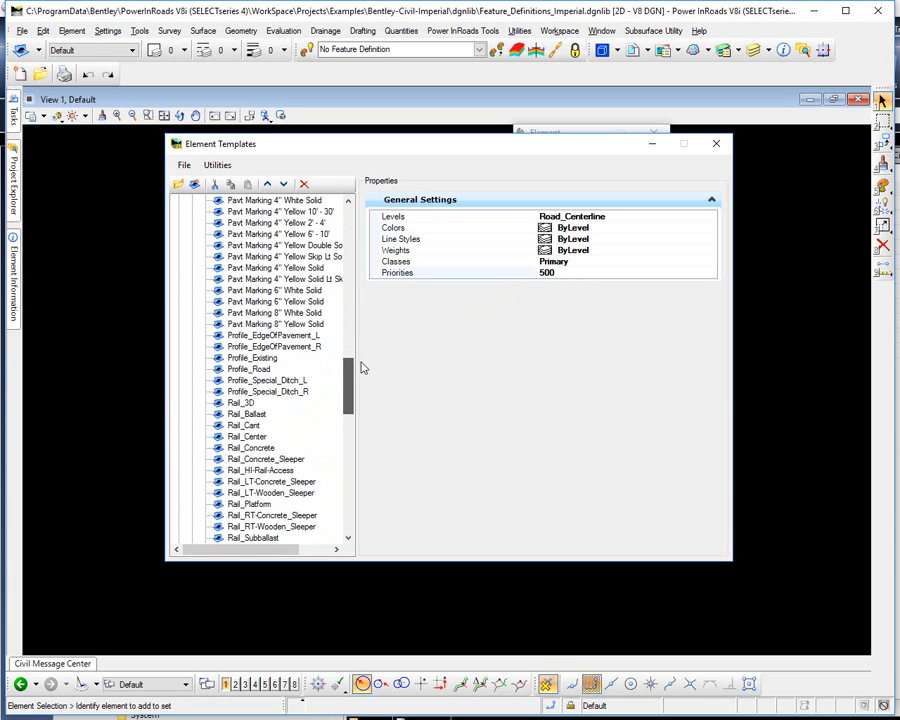
pyautogui.scroll(-7, 363, 368)
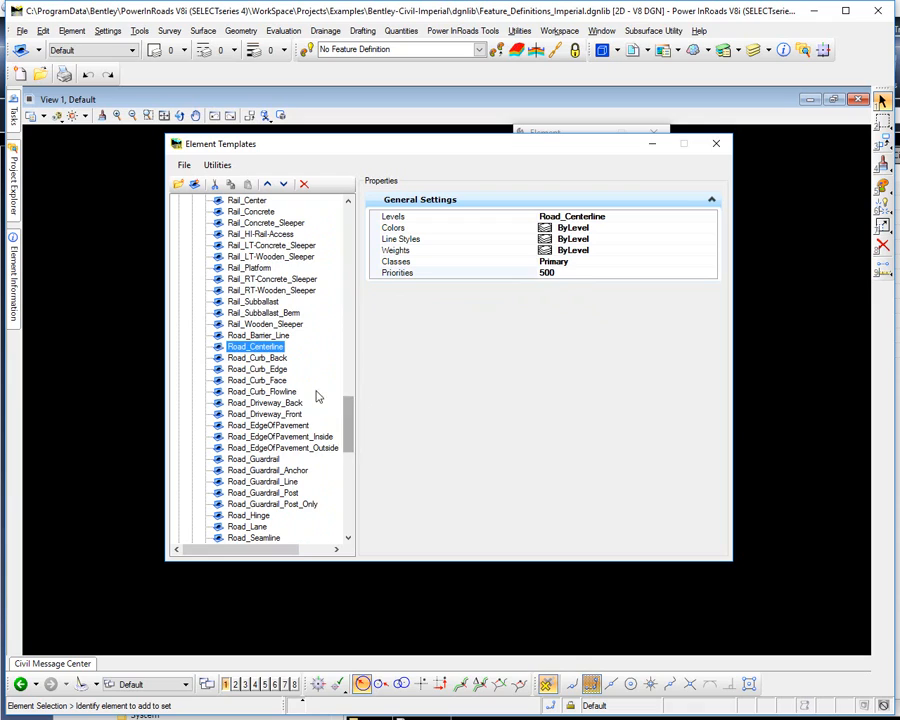
pyautogui.click(290, 425)
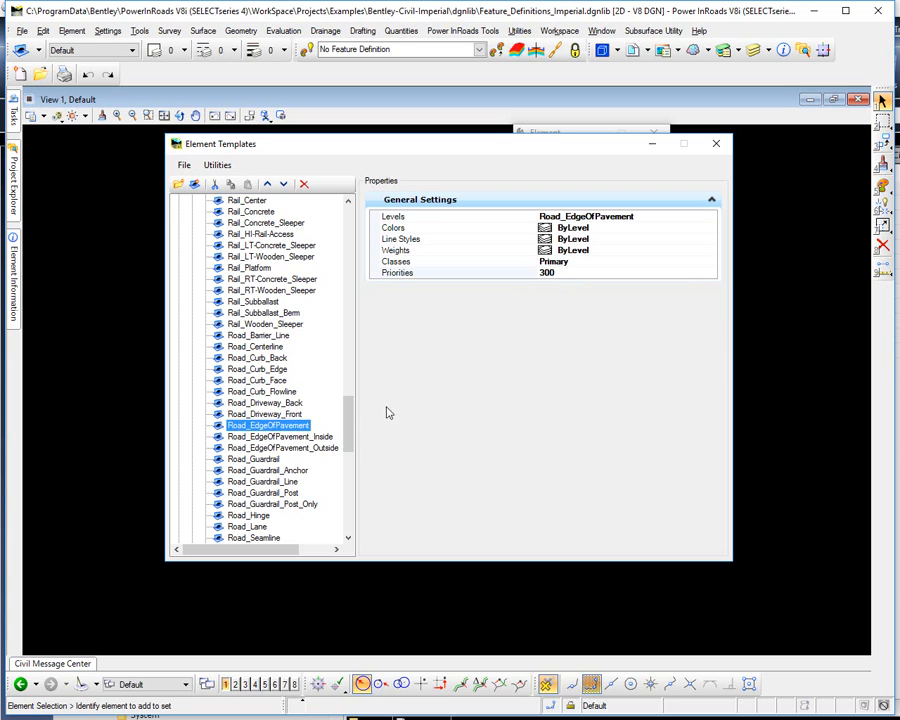
# - Check the priority of the Road_Seamline element template and close Element Templates
pyautogui.moveTo(350, 422); pyautogui.dragTo(344, 470)
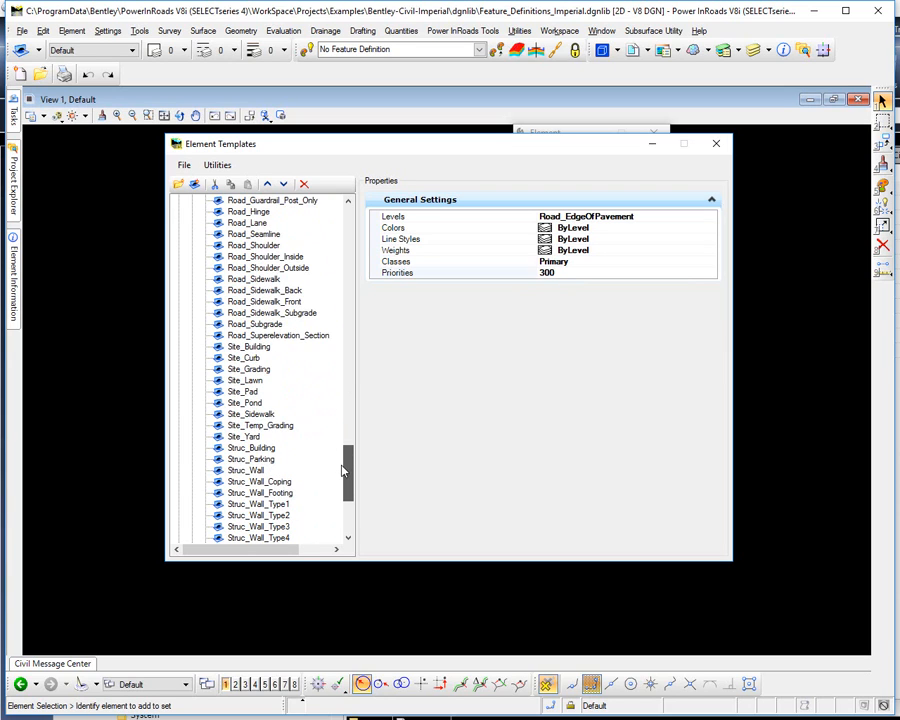
pyautogui.click(252, 234)
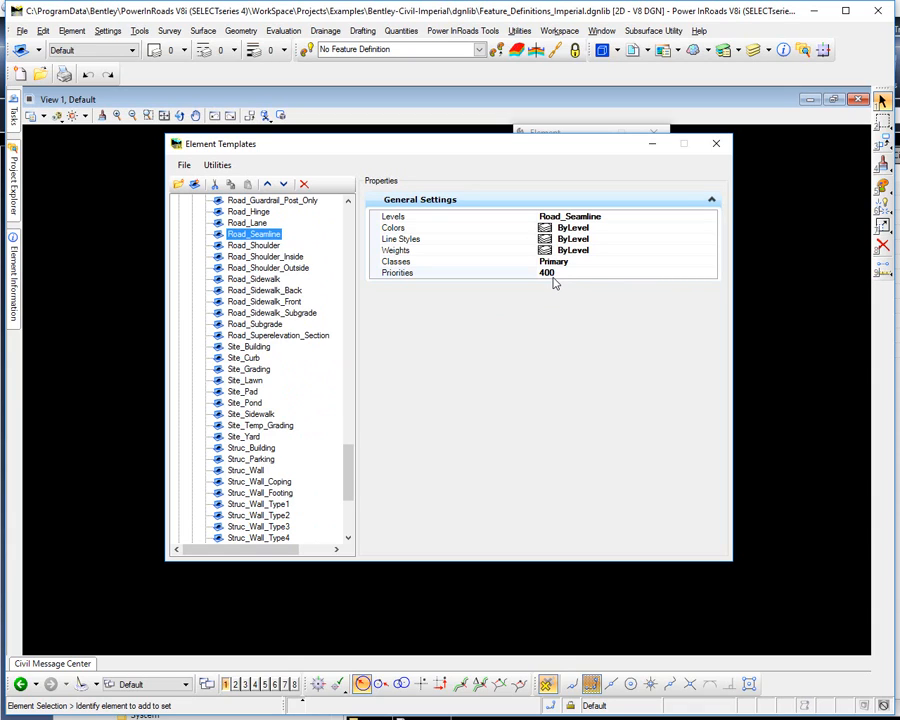
pyautogui.click(717, 146)
# - Pin Project Explorer and Element Information so both stay open side by side
pyautogui.moveTo(13, 178)
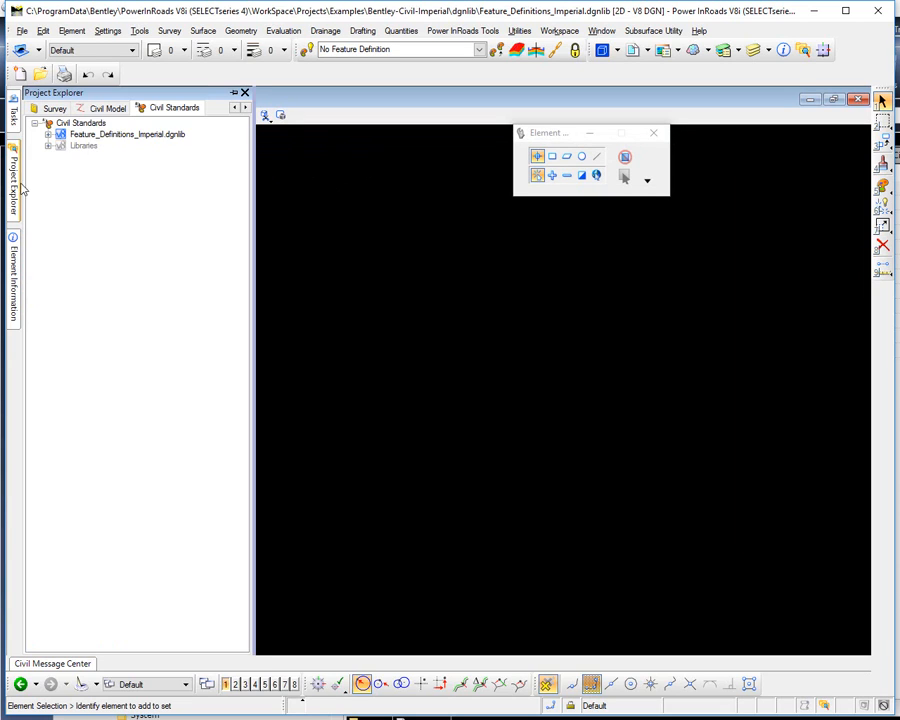
pyautogui.click(234, 92)
pyautogui.moveTo(15, 222)
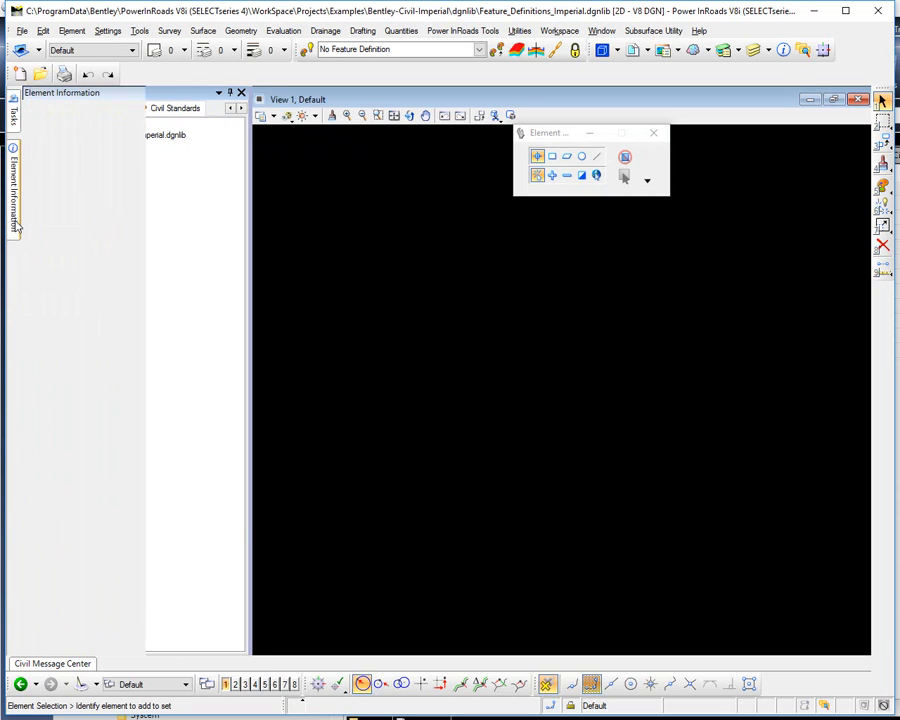
pyautogui.click(197, 92)
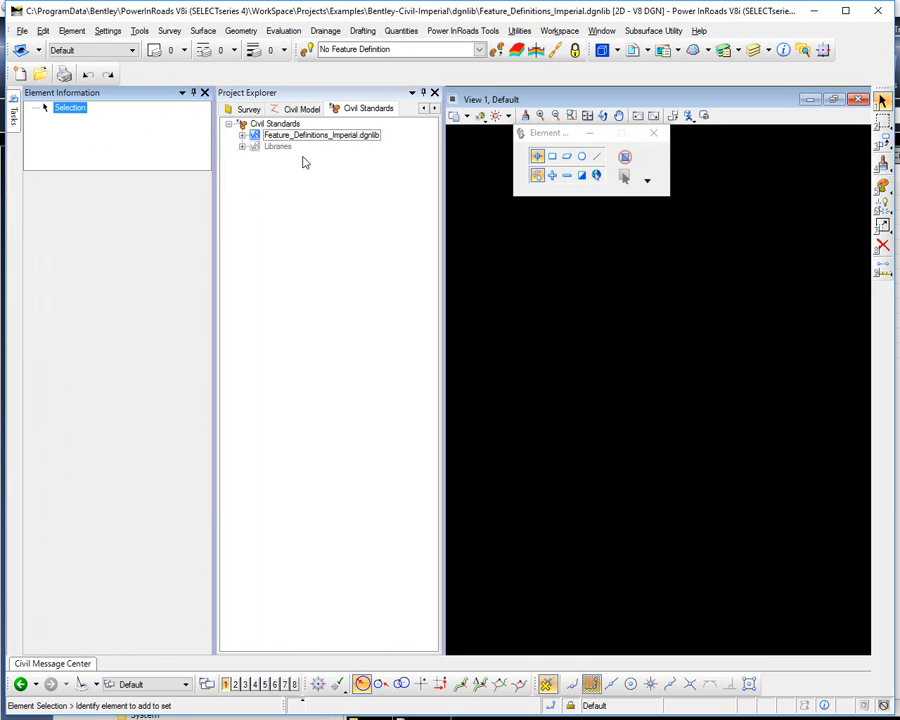
# - Show the properties of the linear Roadway feature definition Road_Seamline in Feature_Definitions_Imperial.dgnlib and examine its element template assignments
pyautogui.click(242, 134)
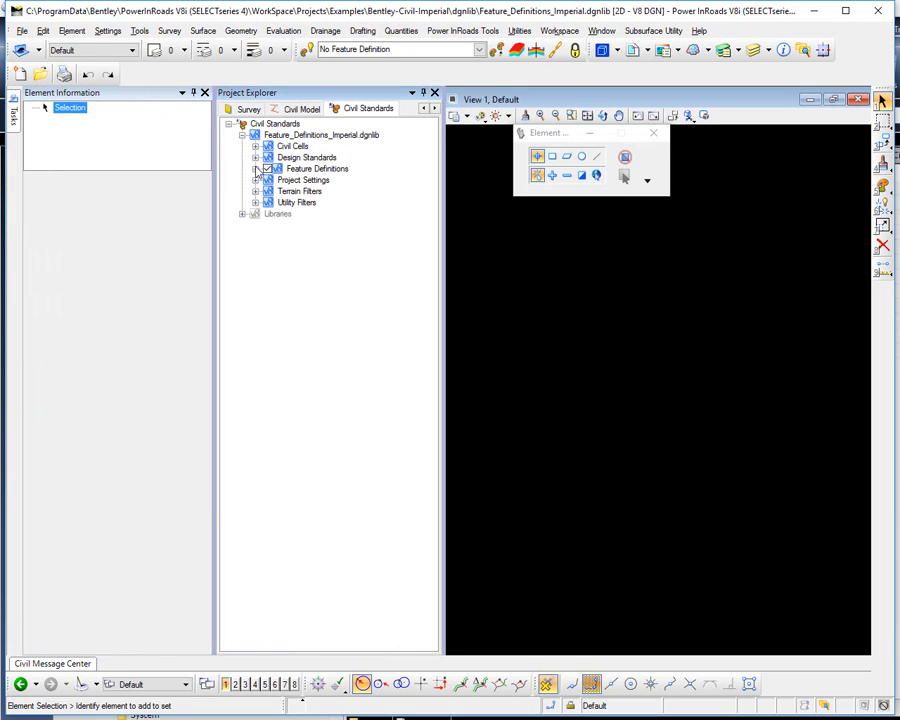
pyautogui.click(255, 169)
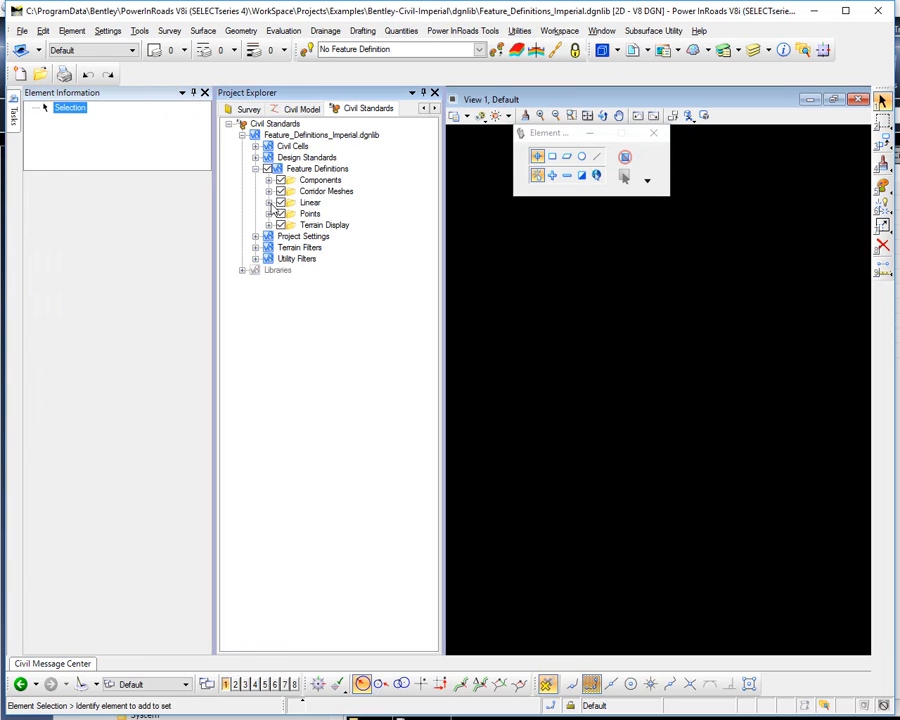
pyautogui.click(268, 203)
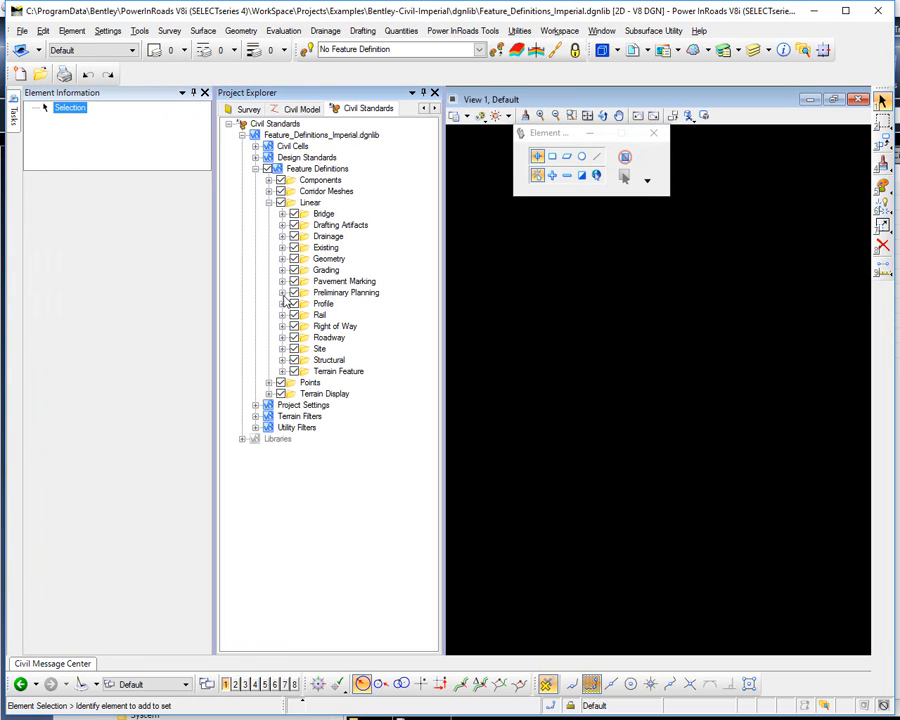
pyautogui.click(283, 338)
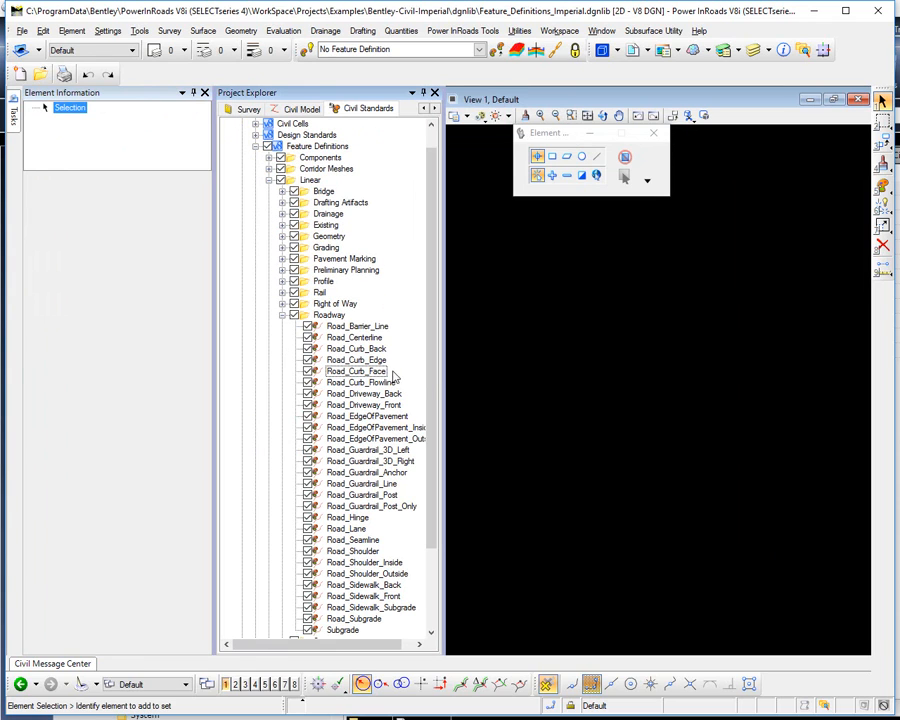
pyautogui.scroll(-3, 310, 370)
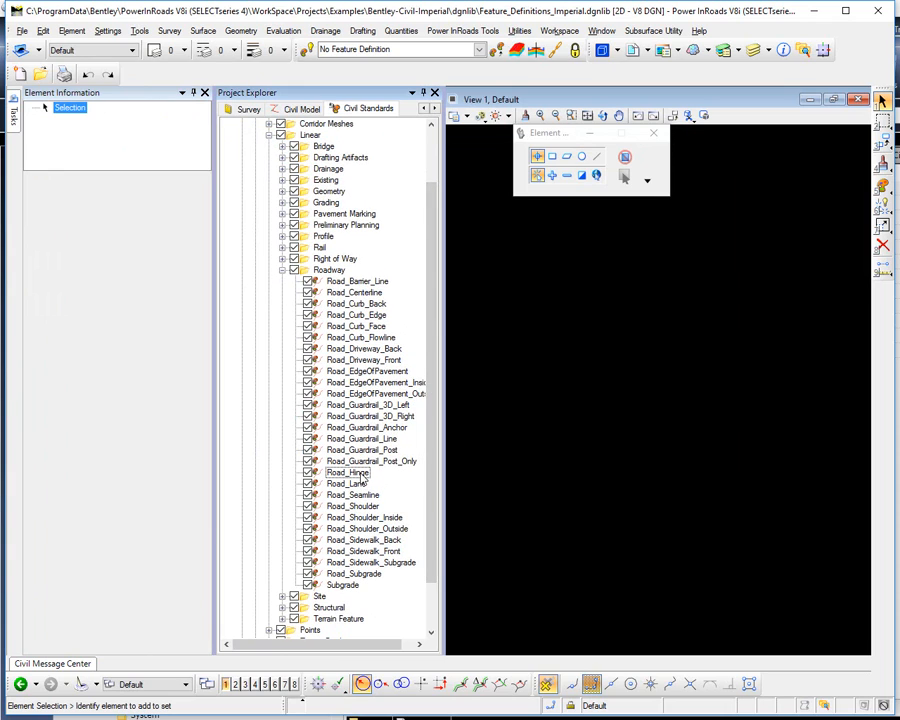
pyautogui.click(360, 495)
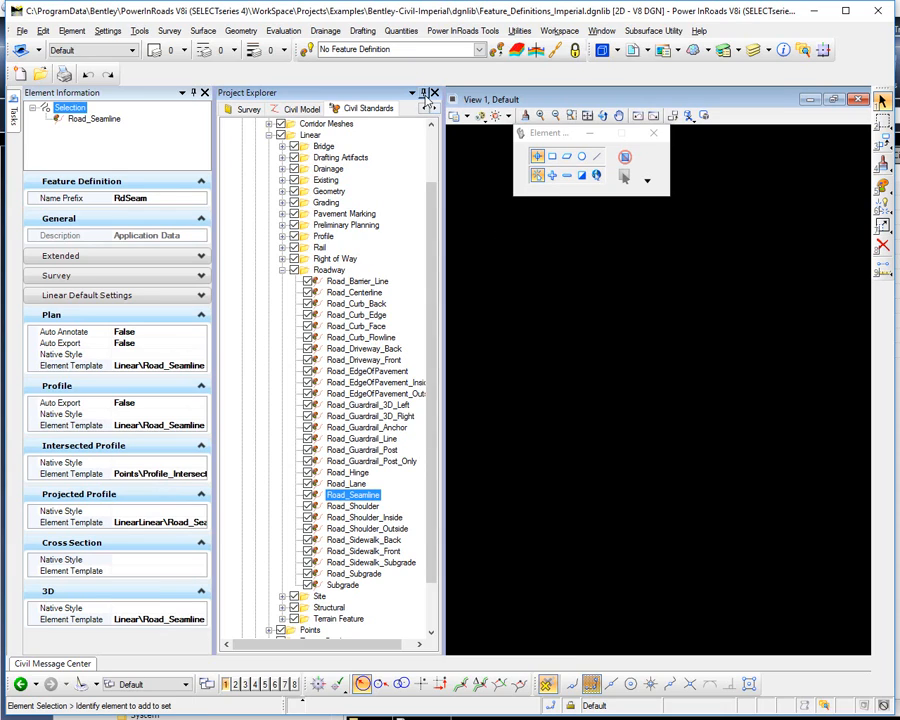
# - Unpin the docked Project Explorer and Element Information, and open T-Intersections - Copy.dgnlib from the Civil_Cells folder
pyautogui.click(426, 95)
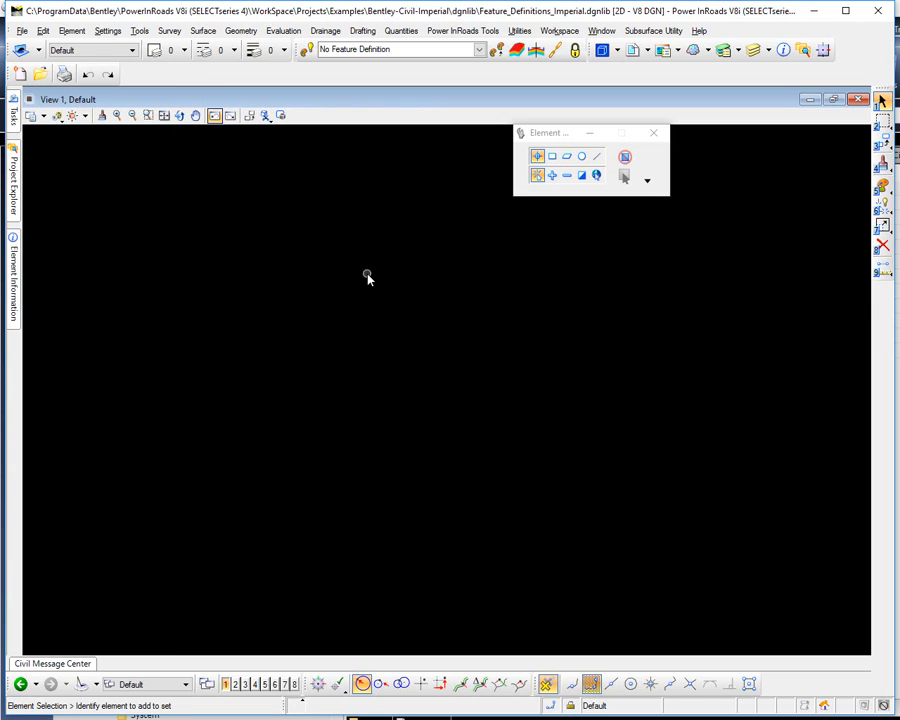
pyautogui.click(23, 33)
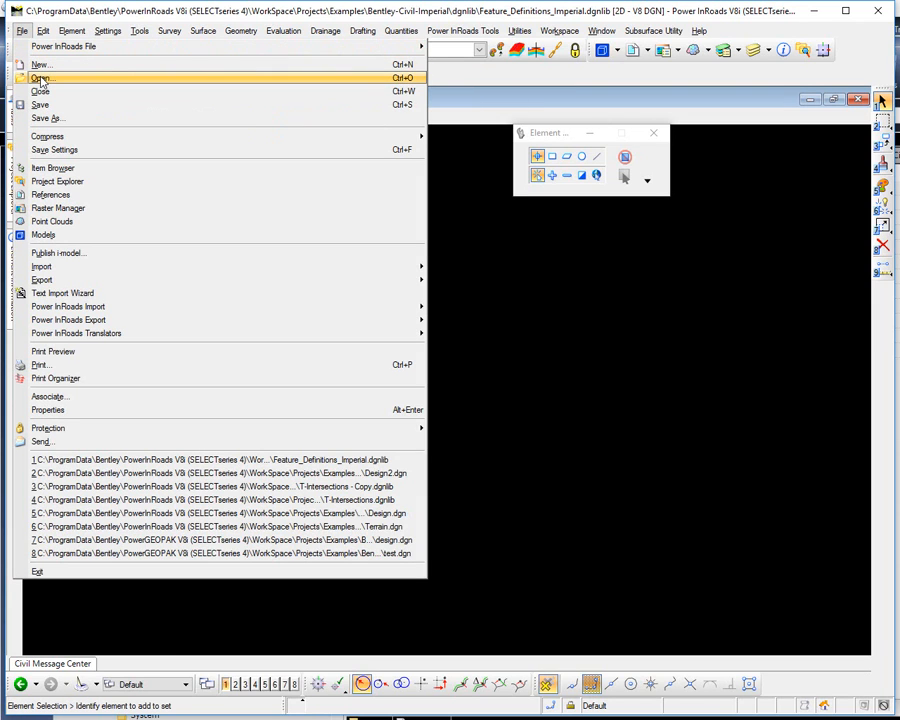
pyautogui.click(40, 79)
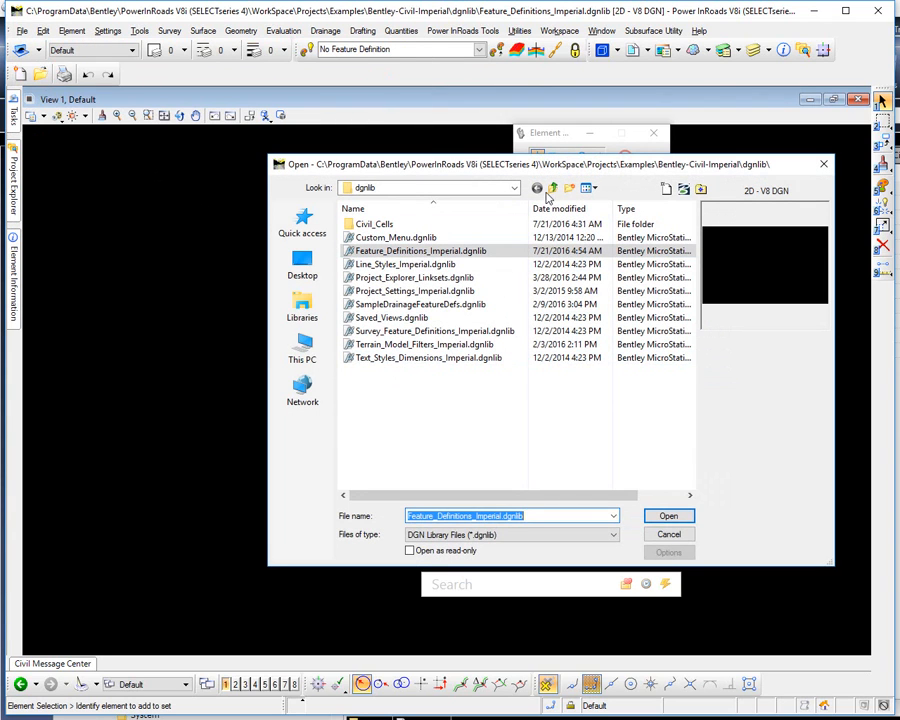
pyautogui.doubleClick(373, 225)
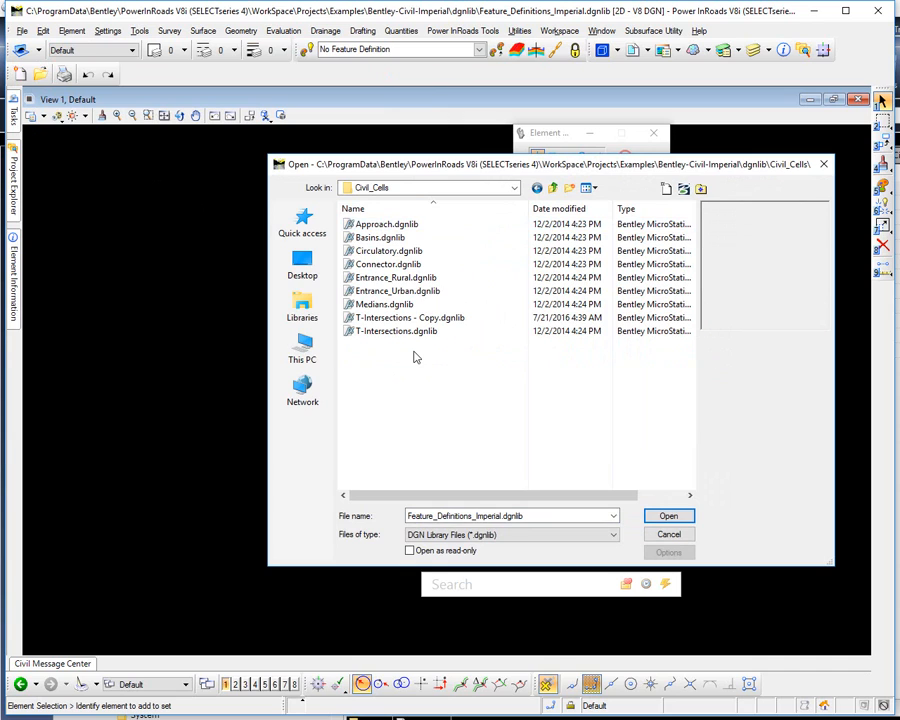
pyautogui.click(368, 318)
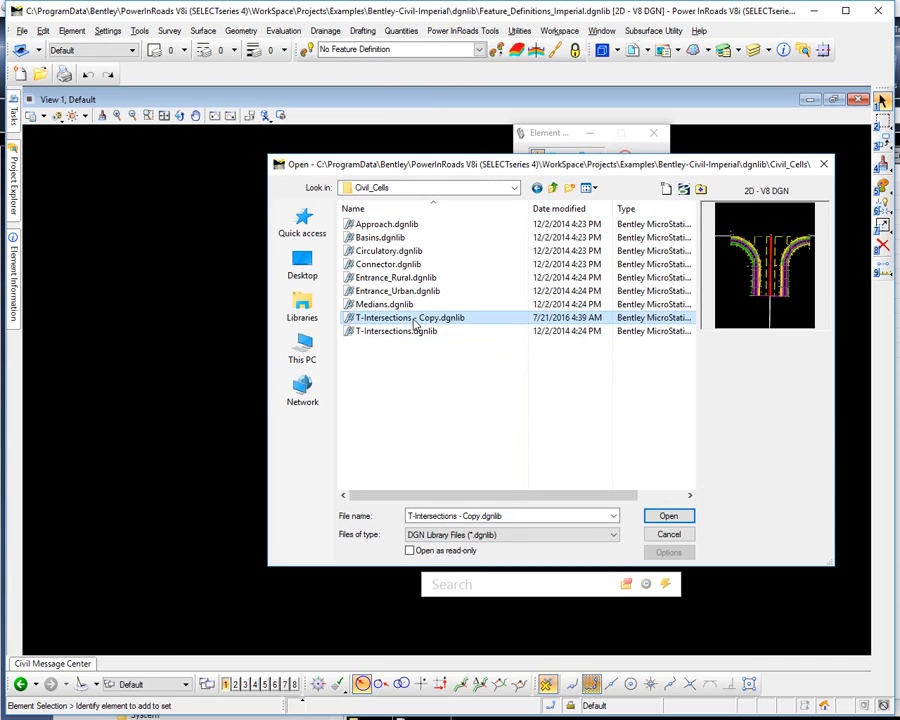
pyautogui.click(668, 517)
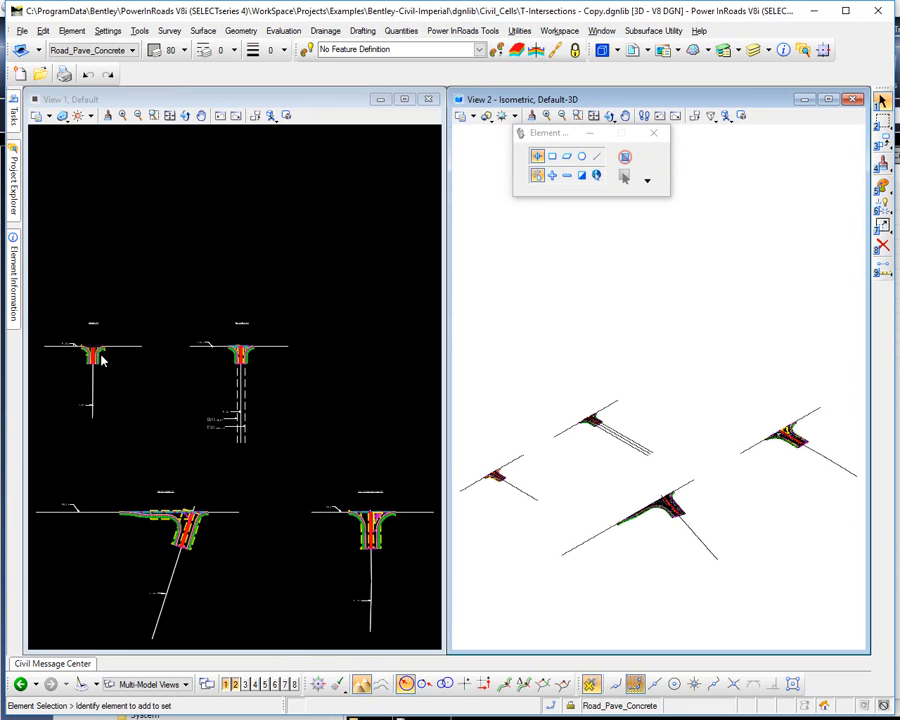
# - Change the feature definition of the Basic "T" cell's Seam line to Road_Hinge
pyautogui.scroll(8, 76, 355)
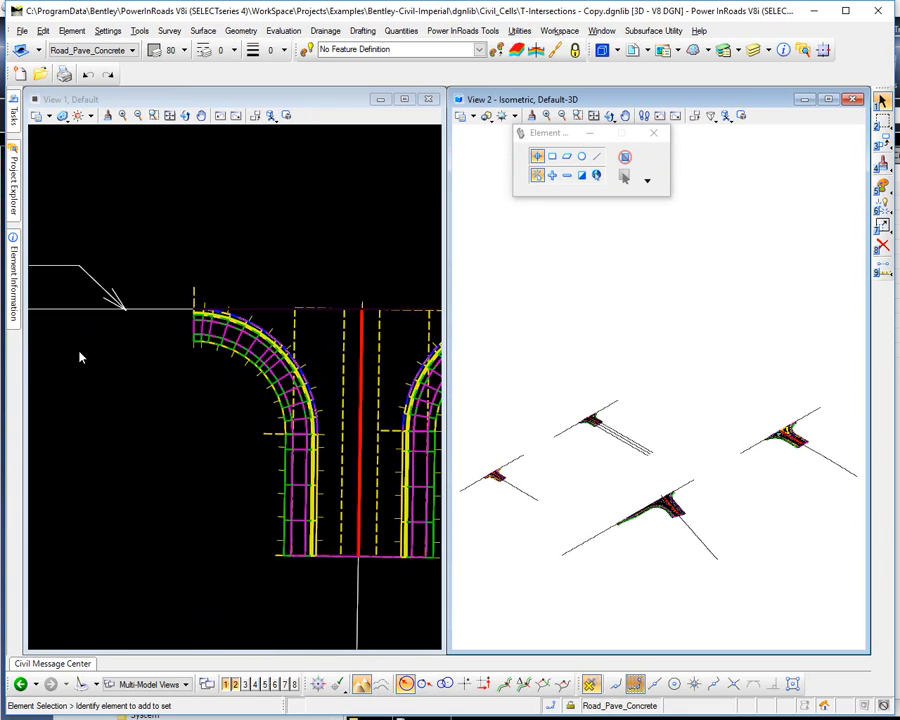
pyautogui.scroll(-1, 80, 357)
pyautogui.moveTo(261, 281); pyautogui.dragTo(199, 259, button='middle')
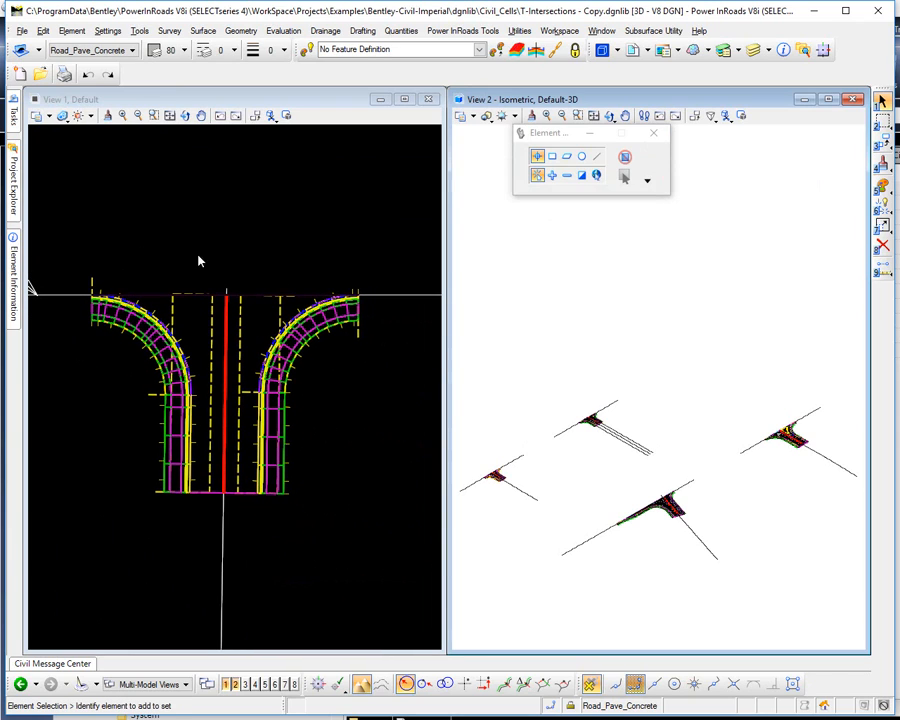
pyautogui.click(300, 284)
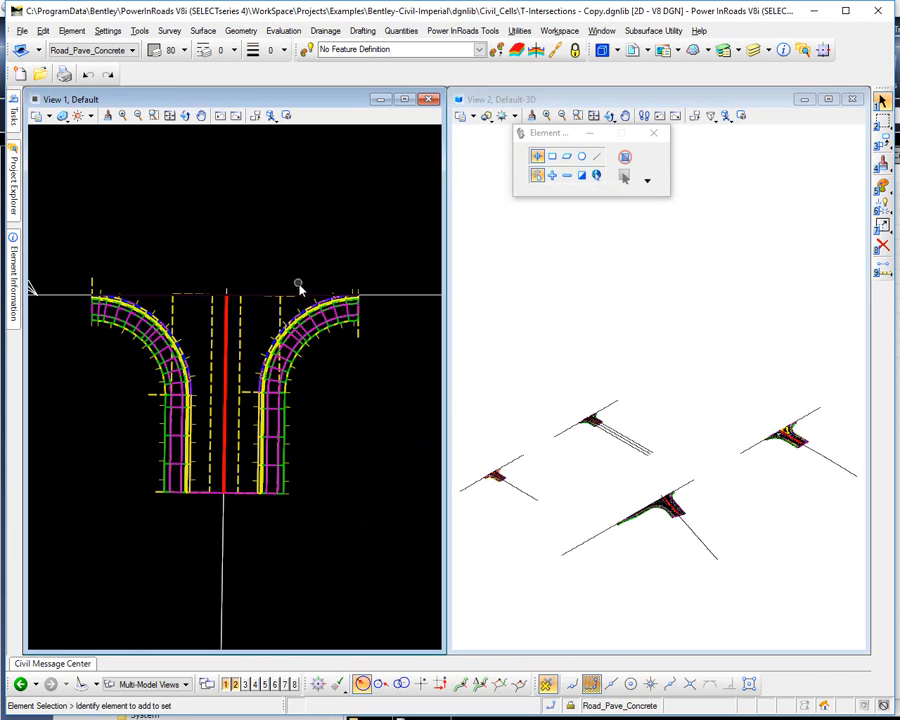
pyautogui.moveTo(302, 298)
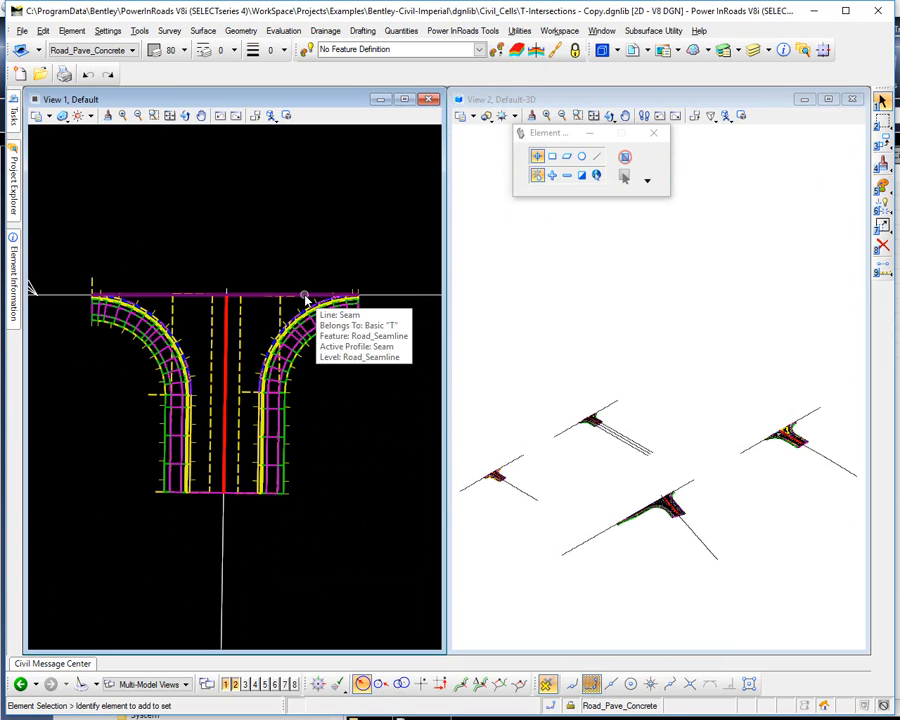
pyautogui.click(306, 298)
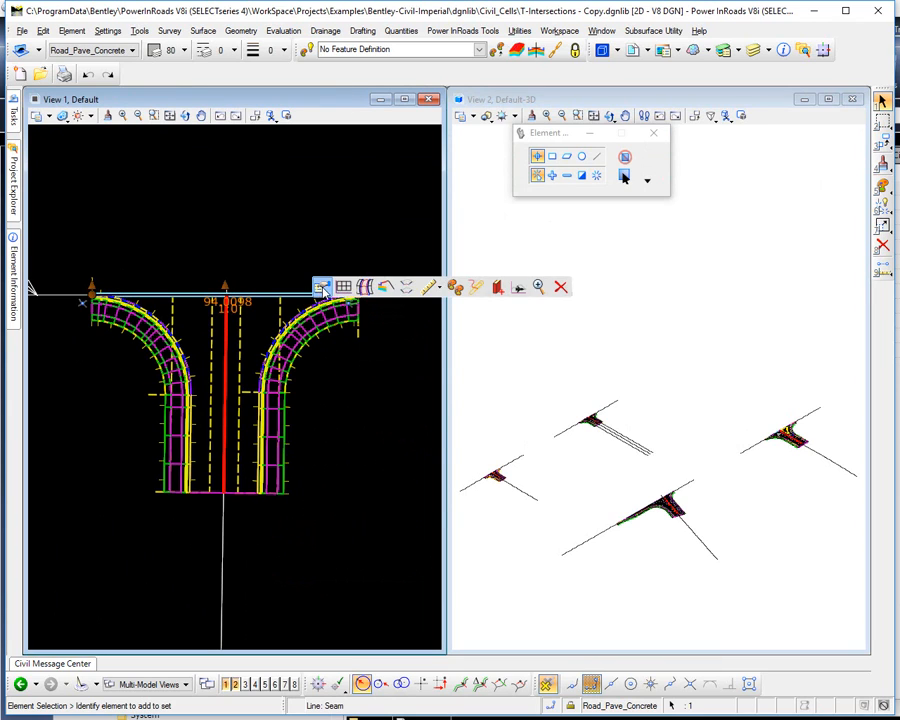
pyautogui.click(320, 287)
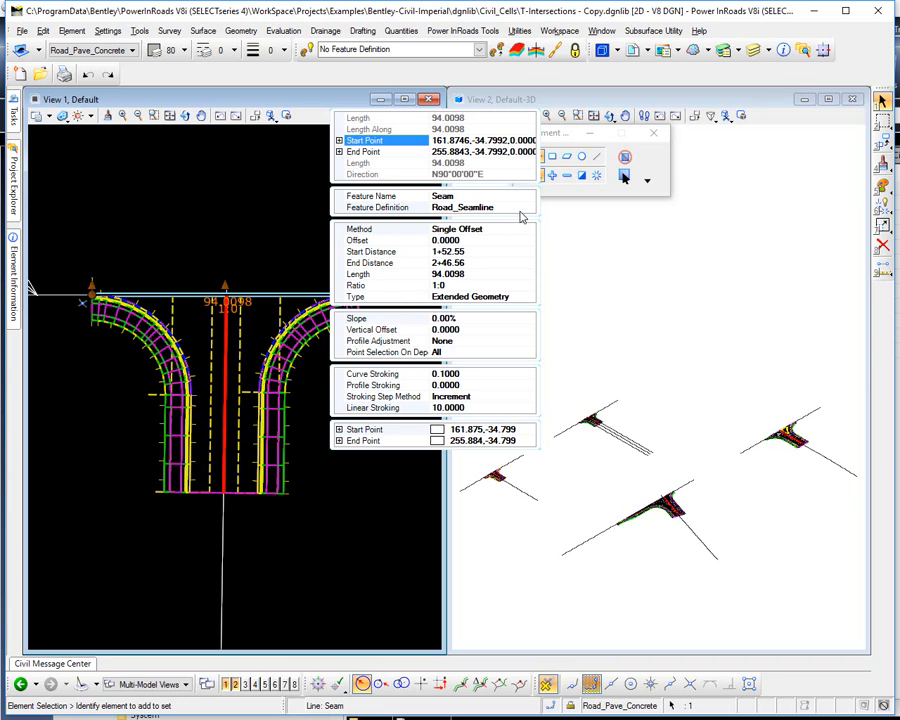
pyautogui.click(524, 208)
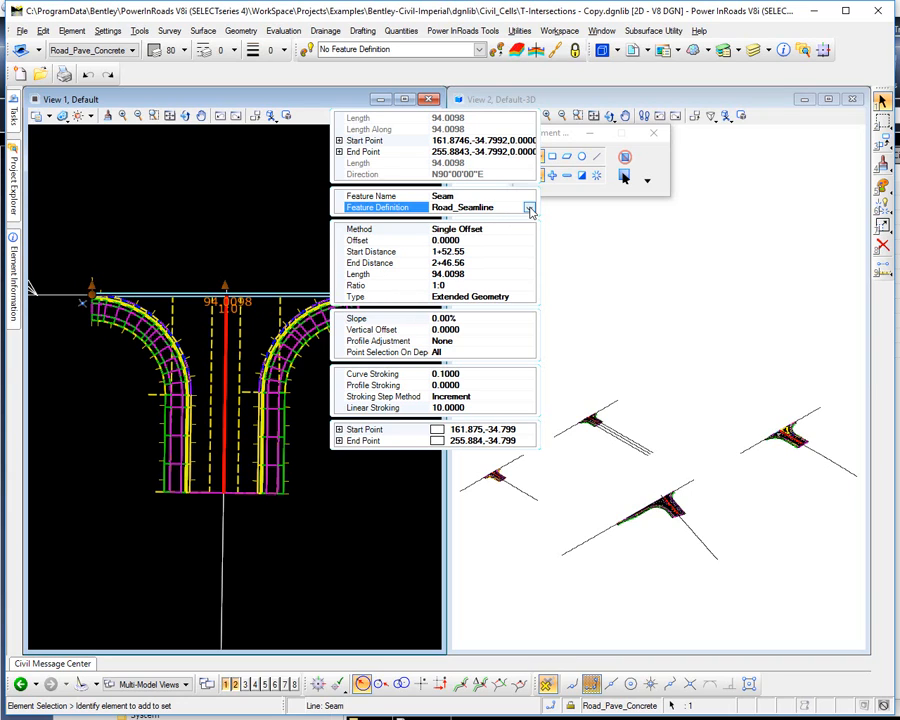
pyautogui.click(529, 208)
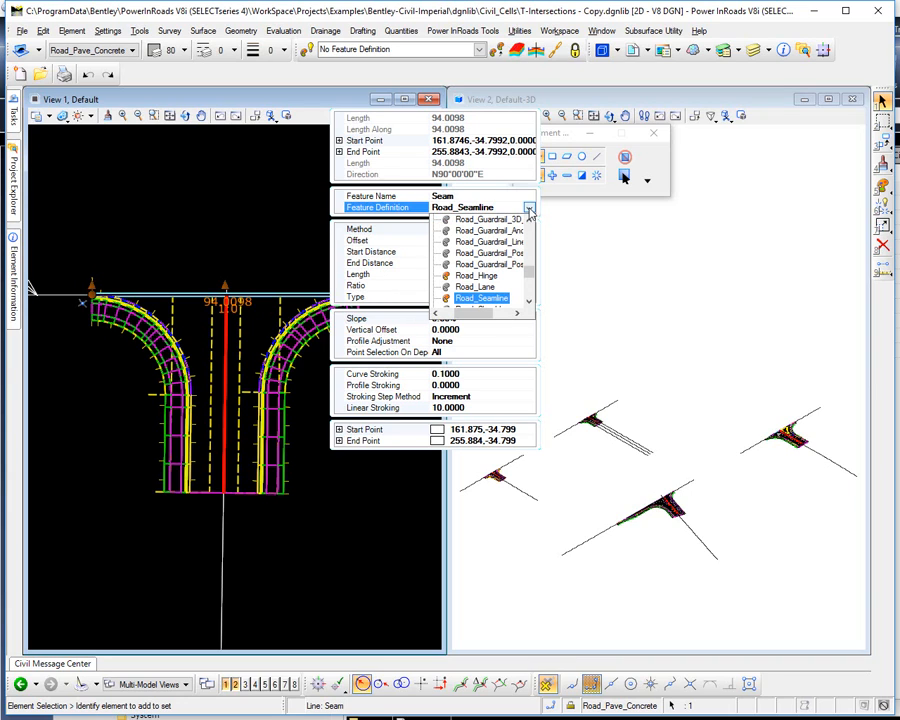
pyautogui.click(491, 280)
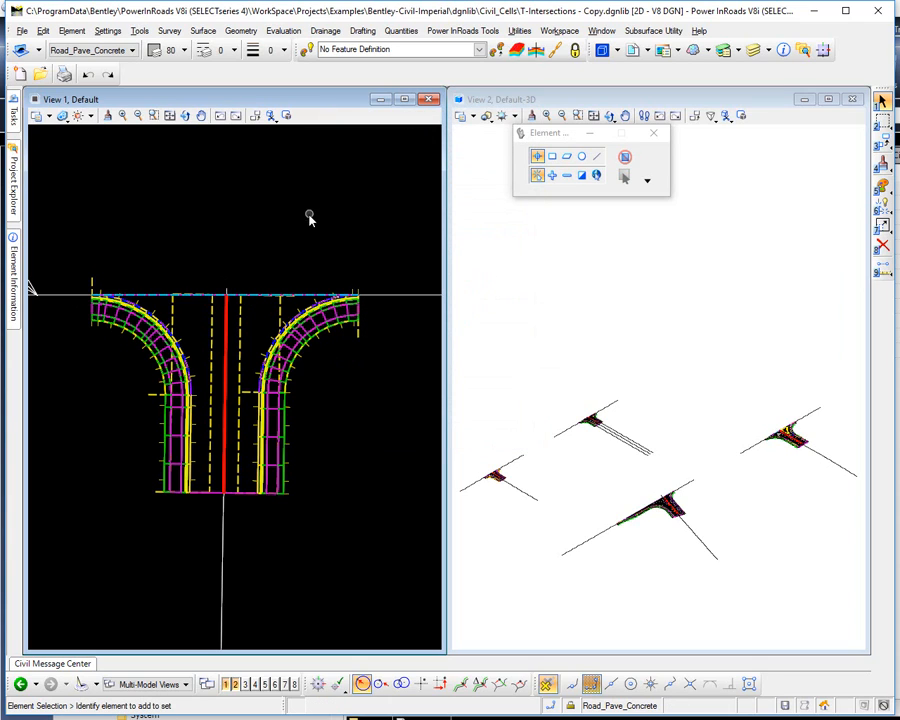
# - Set the feature definition of the Basic "T" cell's Seam line to Road_Seamline
pyautogui.click(315, 293)
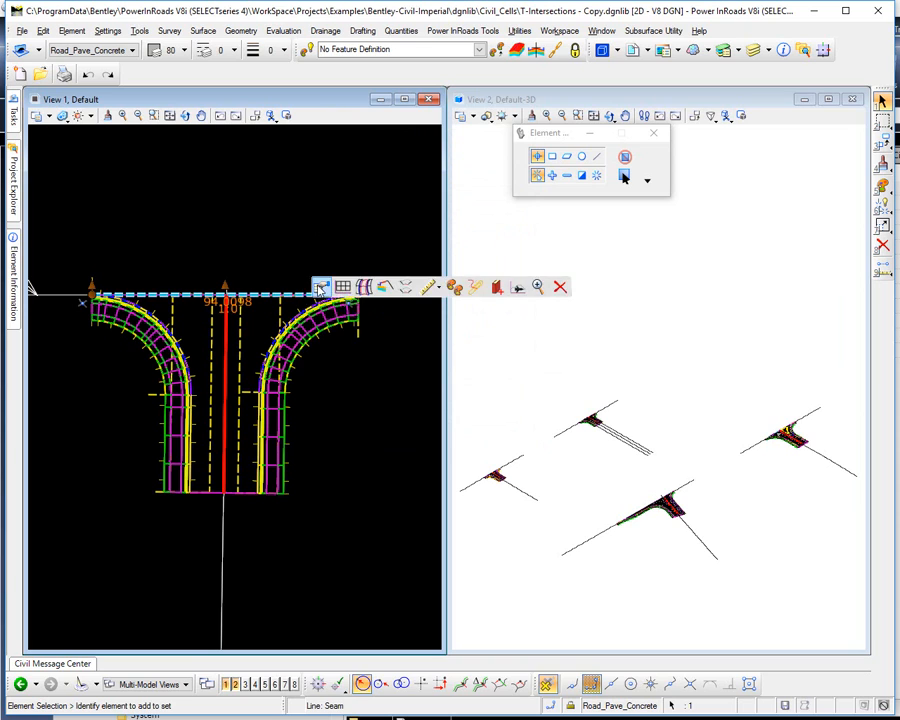
pyautogui.moveTo(418, 272)
pyautogui.click(525, 207)
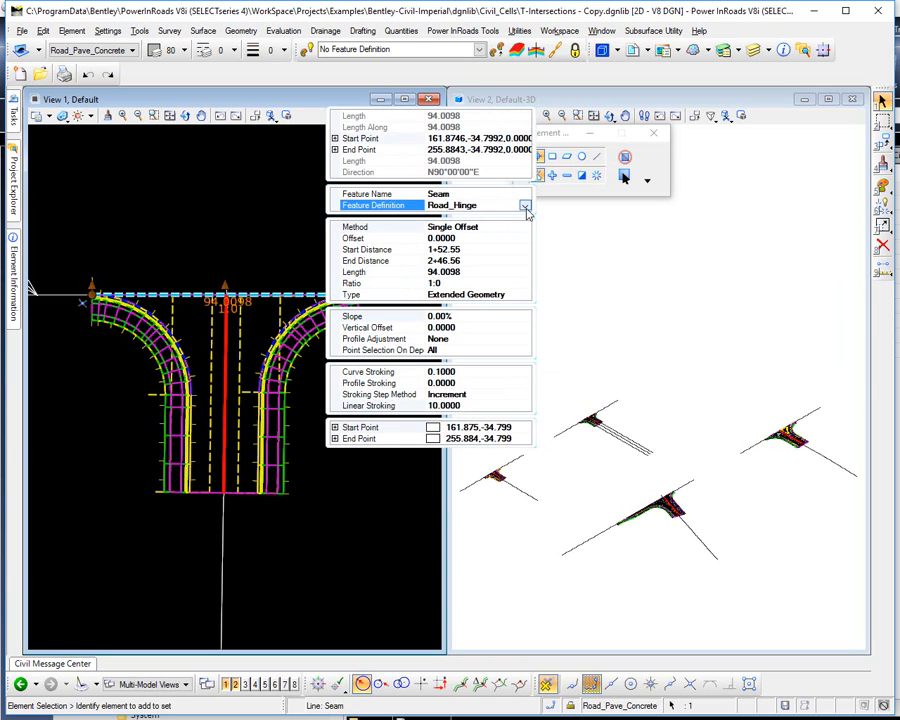
pyautogui.click(525, 208)
pyautogui.click(525, 300)
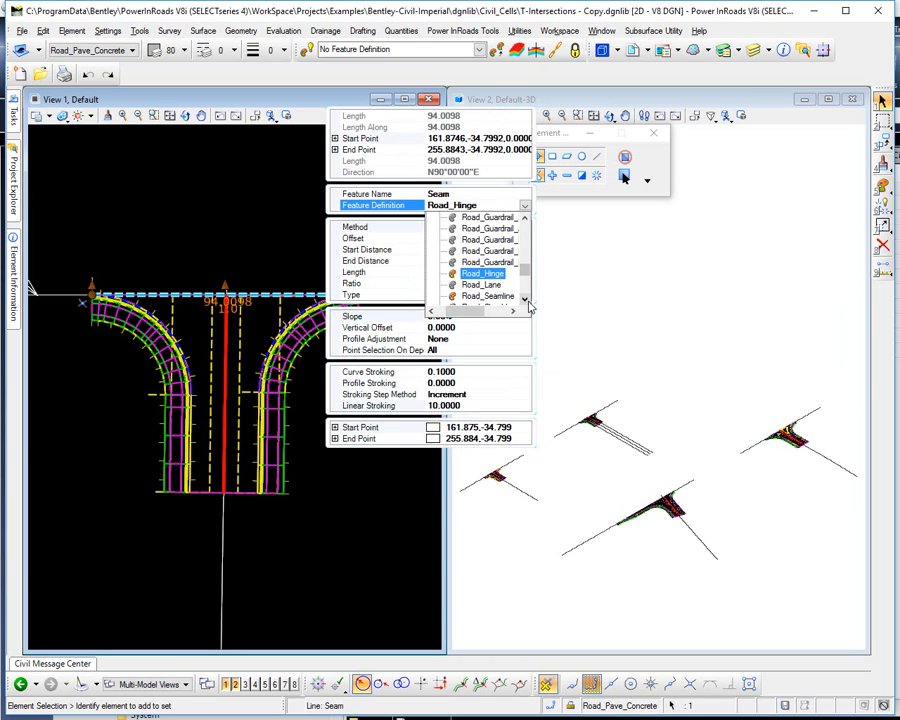
pyautogui.click(525, 301)
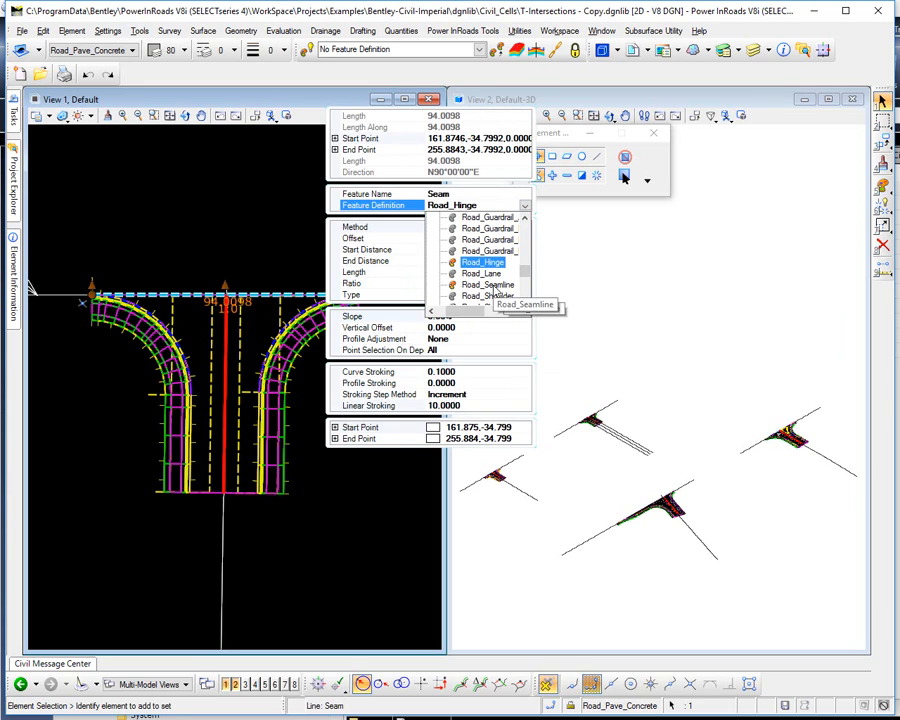
pyautogui.click(490, 285)
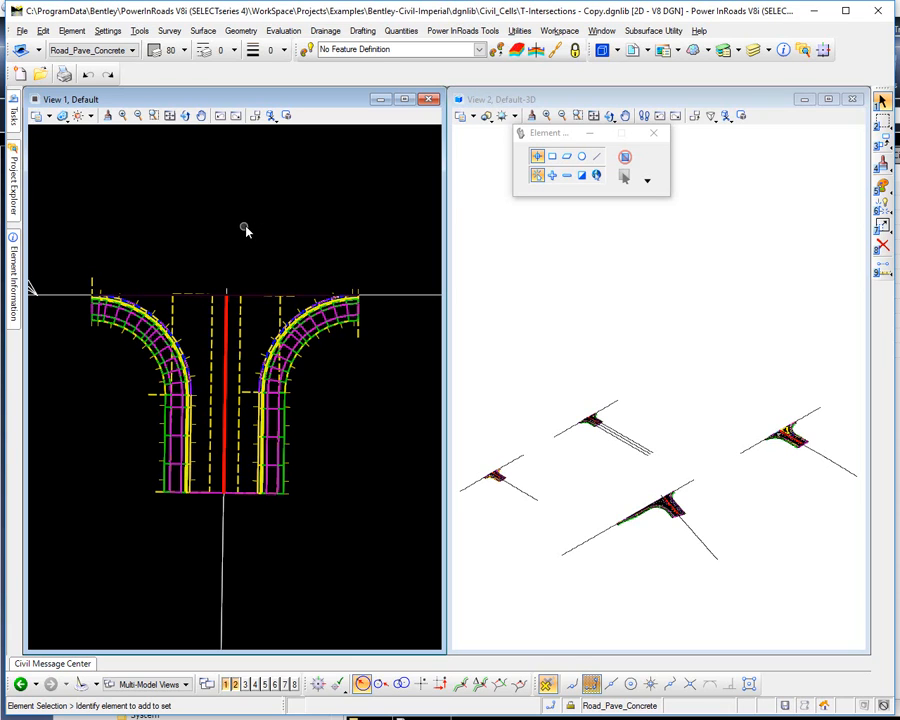
# - Reopen Design2.dgn and choose the Basic "T" civil cell from T-Intersections - Copy.dgnlib for placement
pyautogui.click(21, 31)
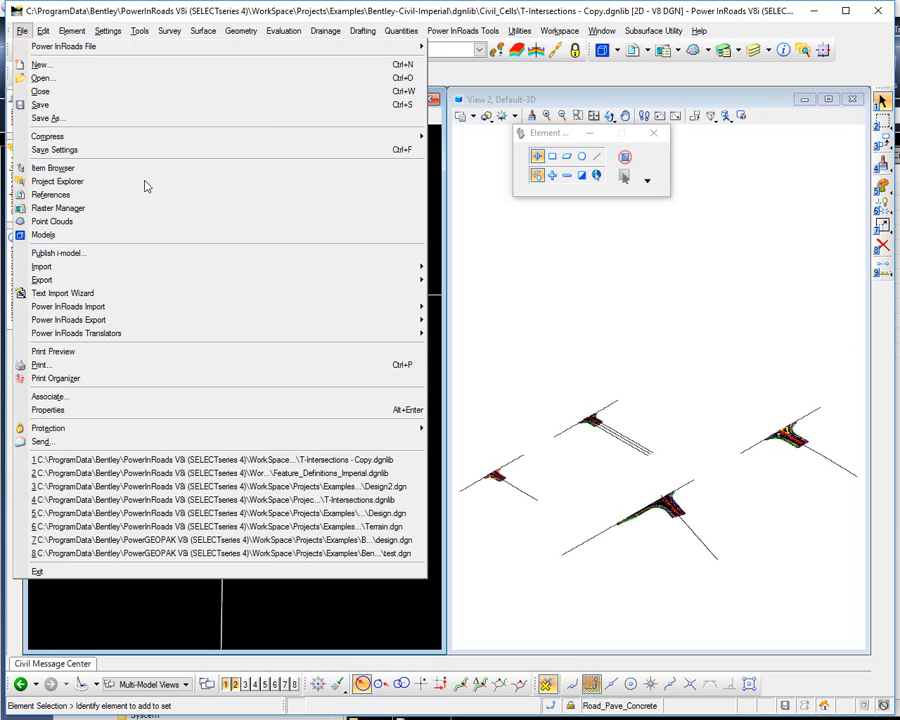
pyautogui.click(323, 487)
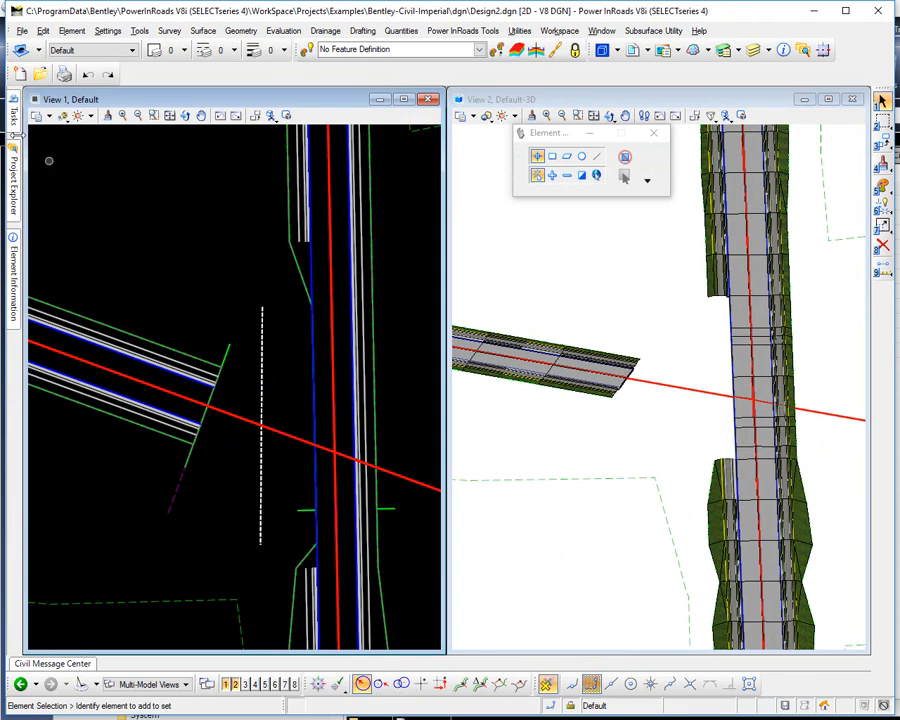
pyautogui.moveTo(12, 113)
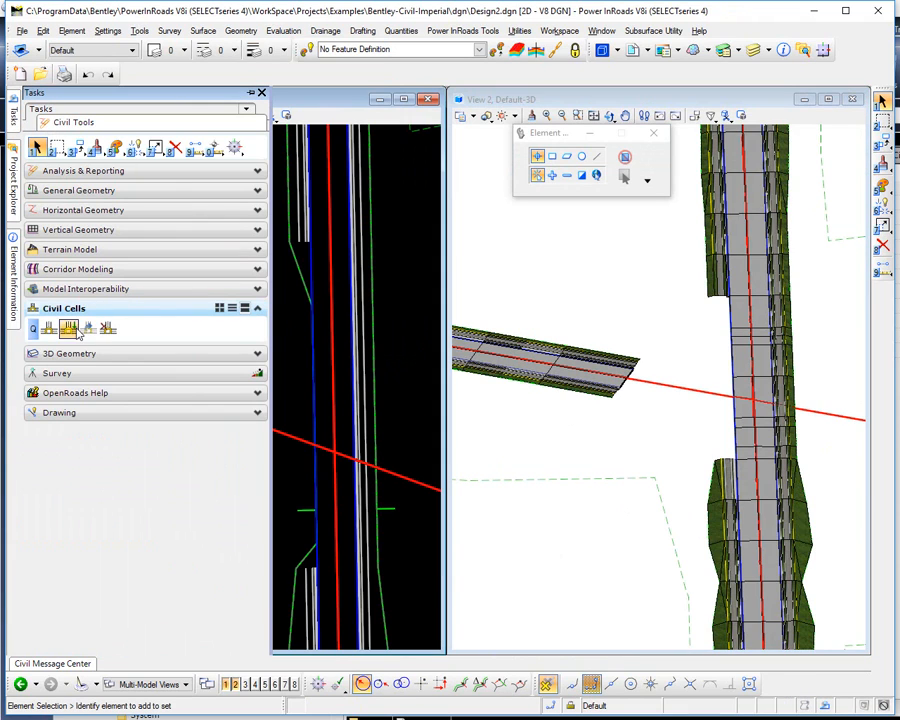
pyautogui.click(69, 328)
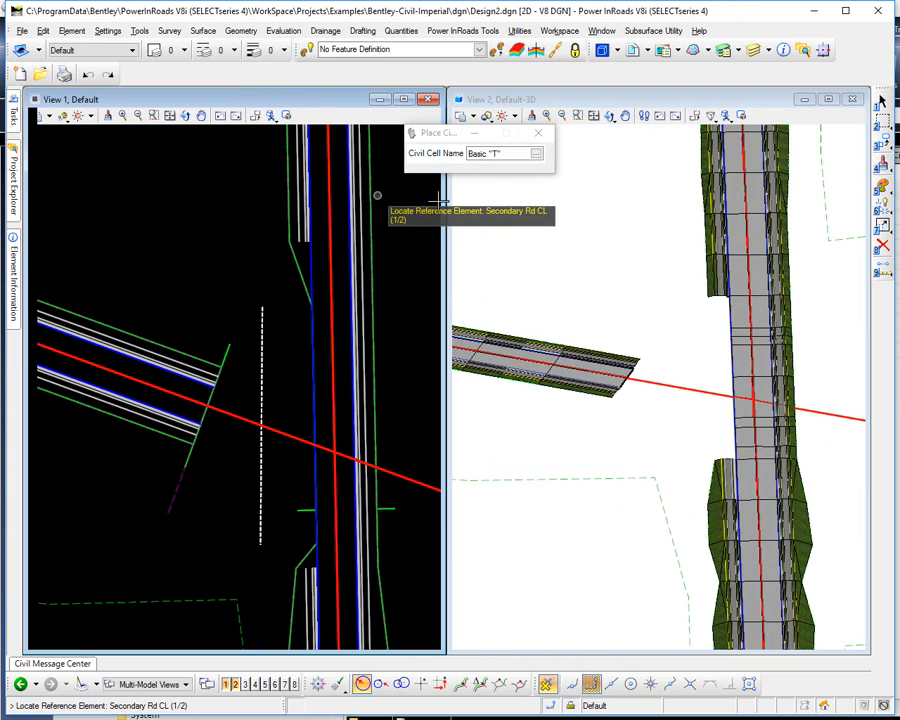
pyautogui.click(536, 153)
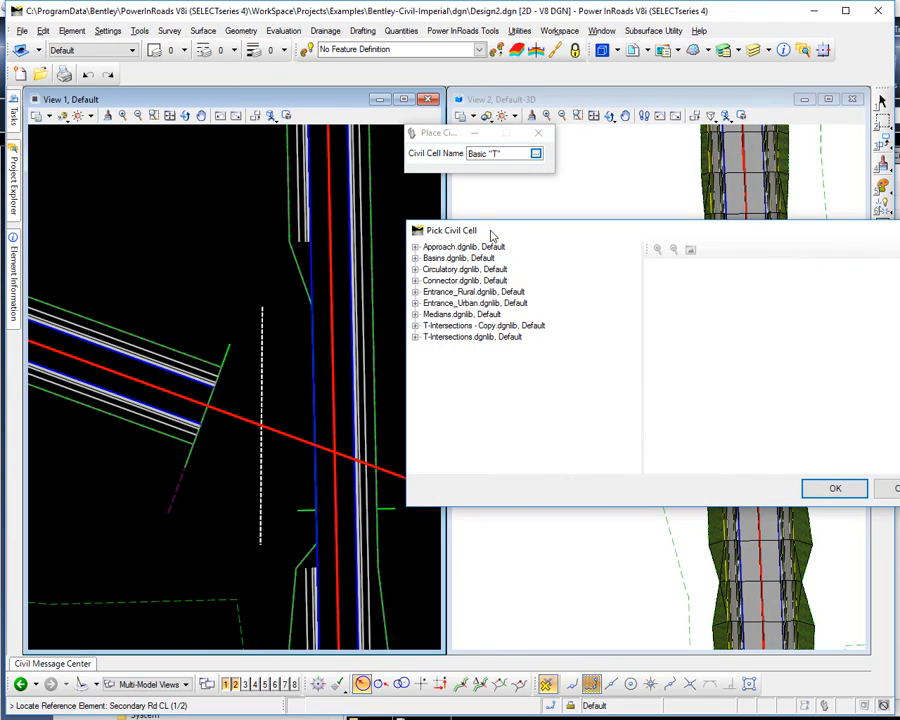
pyautogui.moveTo(490, 231); pyautogui.dragTo(310, 220)
pyautogui.click(234, 314)
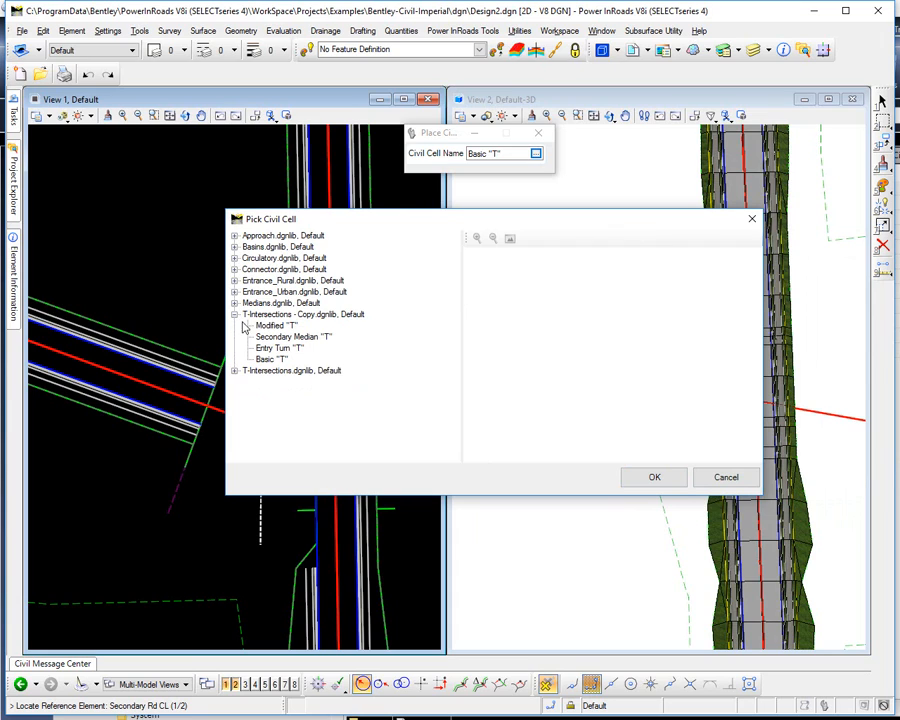
pyautogui.click(270, 360)
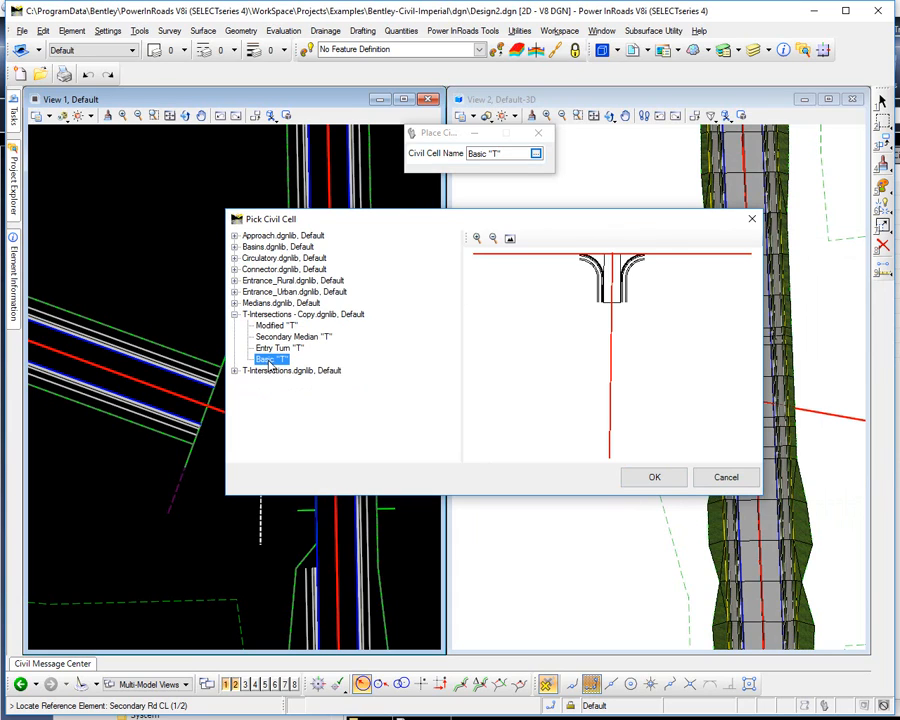
pyautogui.click(655, 478)
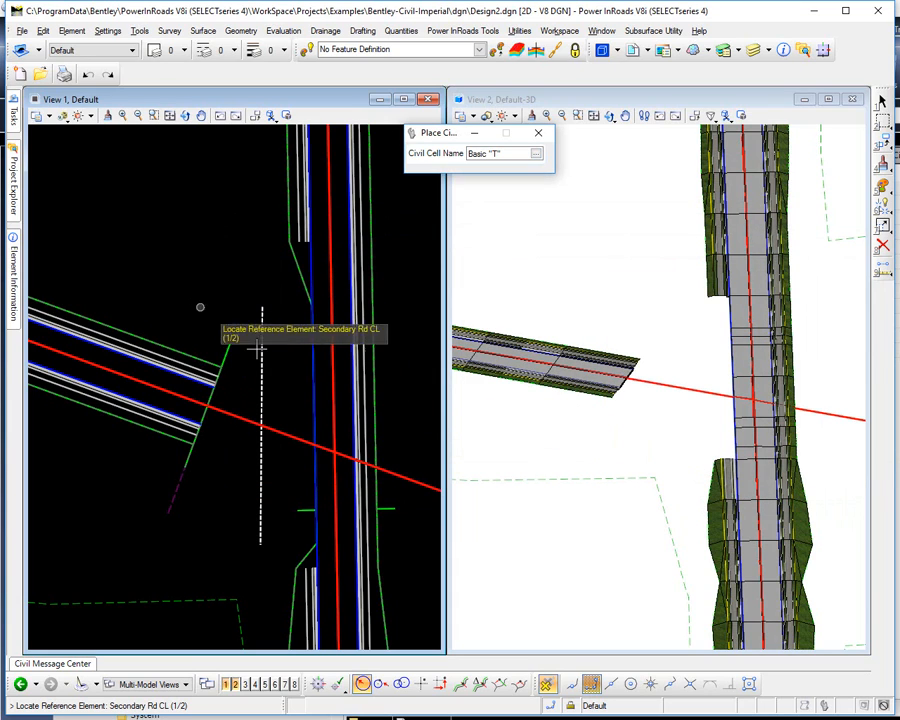
# - Place the Basic "T" cell on the side road centerline and through-road edge of pavement, flipping both directions toward the side road and skipping corridor clipping
pyautogui.click(288, 432)
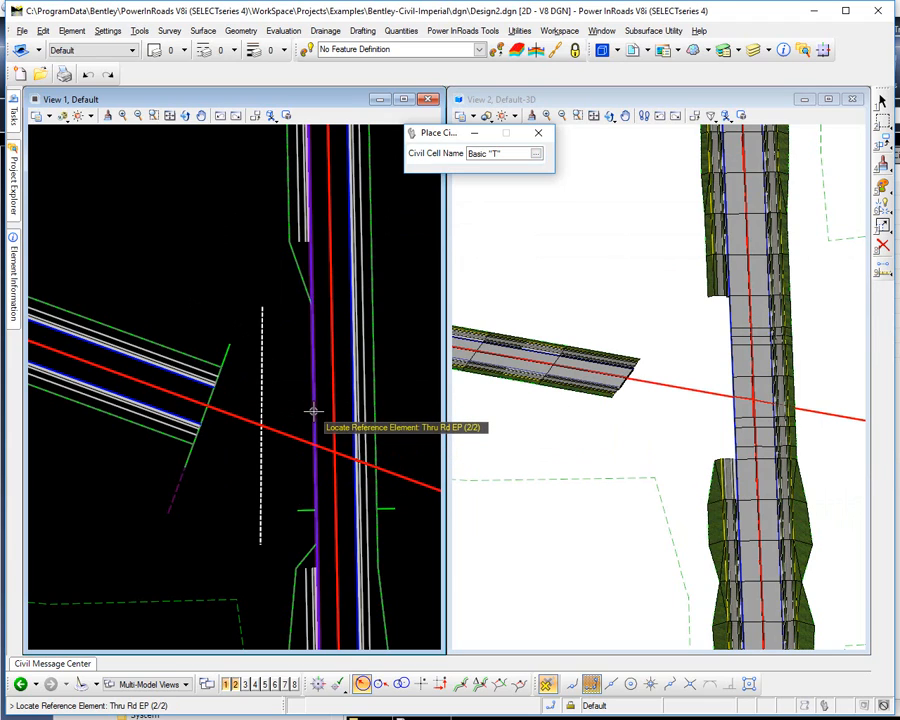
pyautogui.click(312, 409)
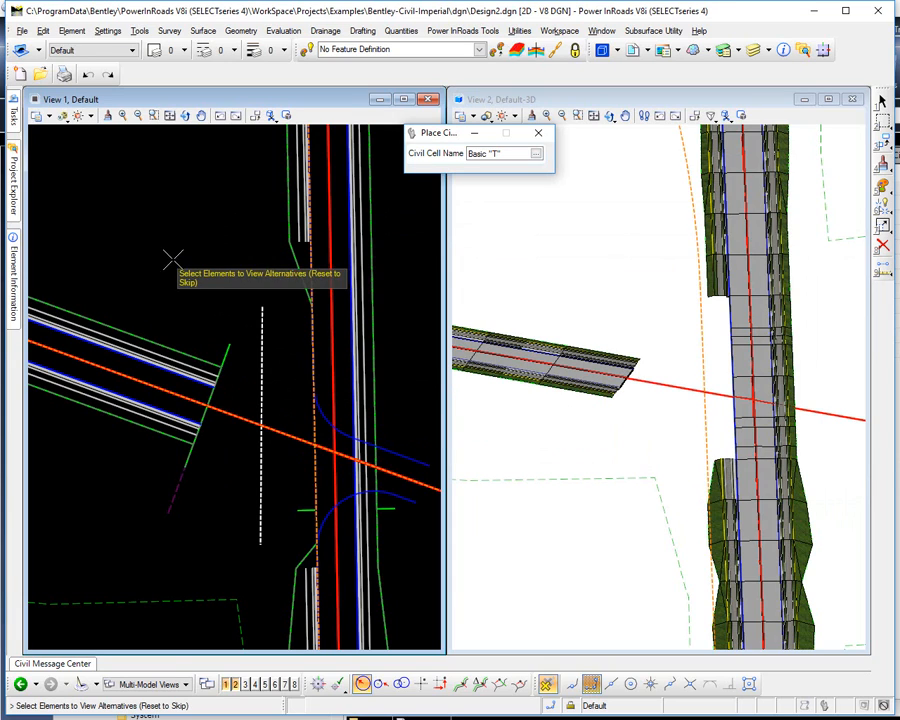
pyautogui.click(304, 383)
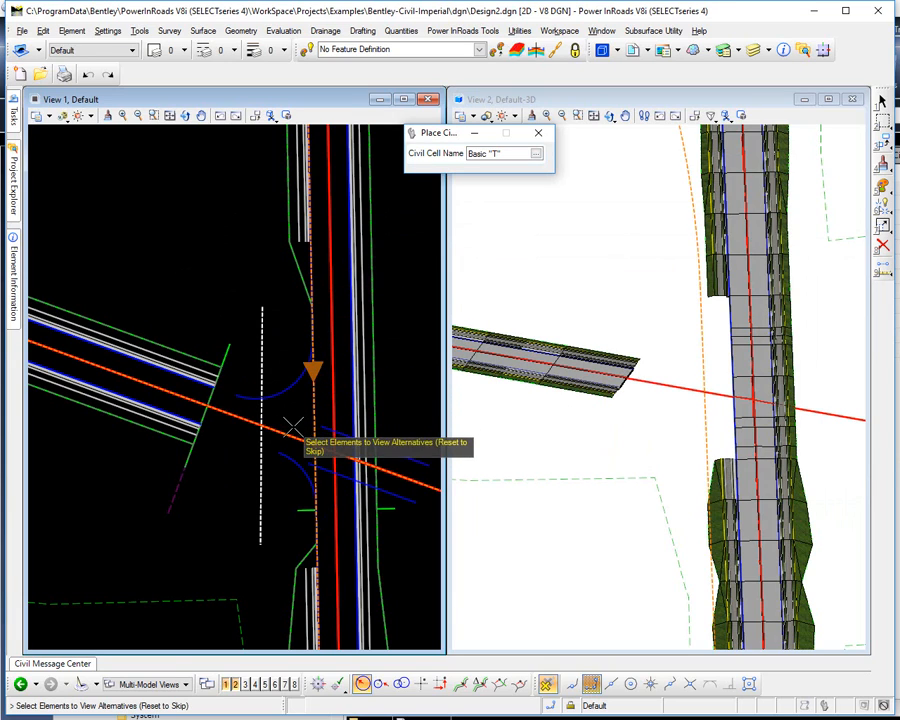
pyautogui.click(295, 436)
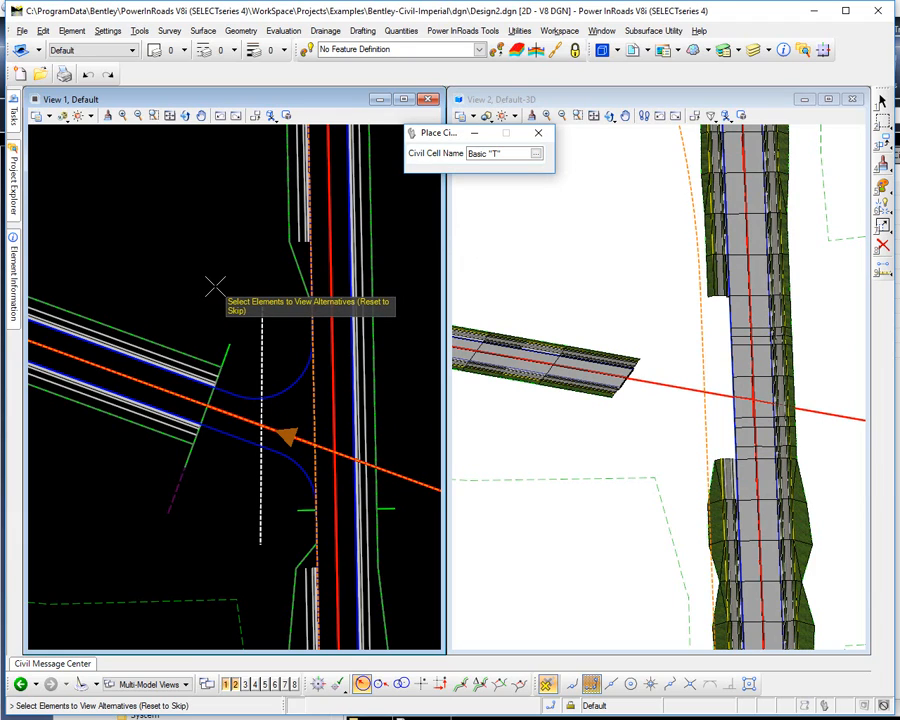
pyautogui.rightClick(213, 285)
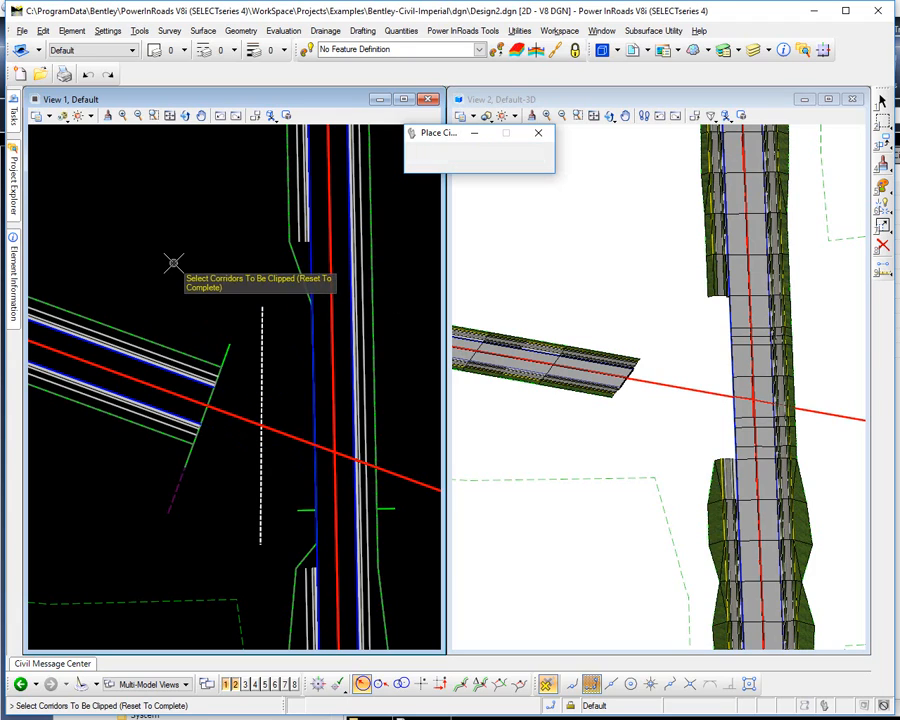
pyautogui.rightClick(173, 263)
pyautogui.click(173, 263)
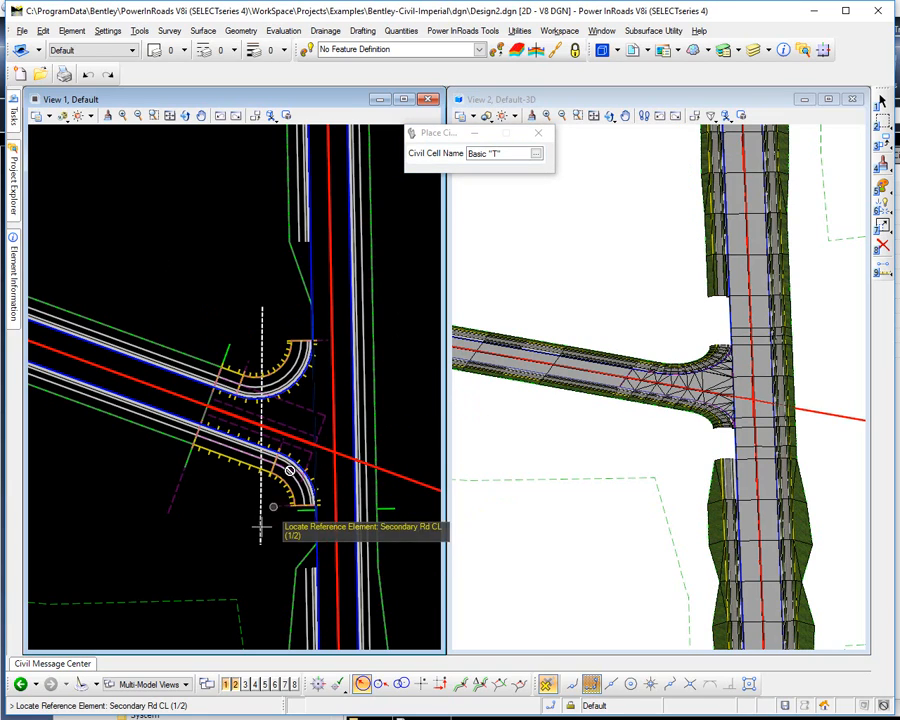
pyautogui.press('Escape')
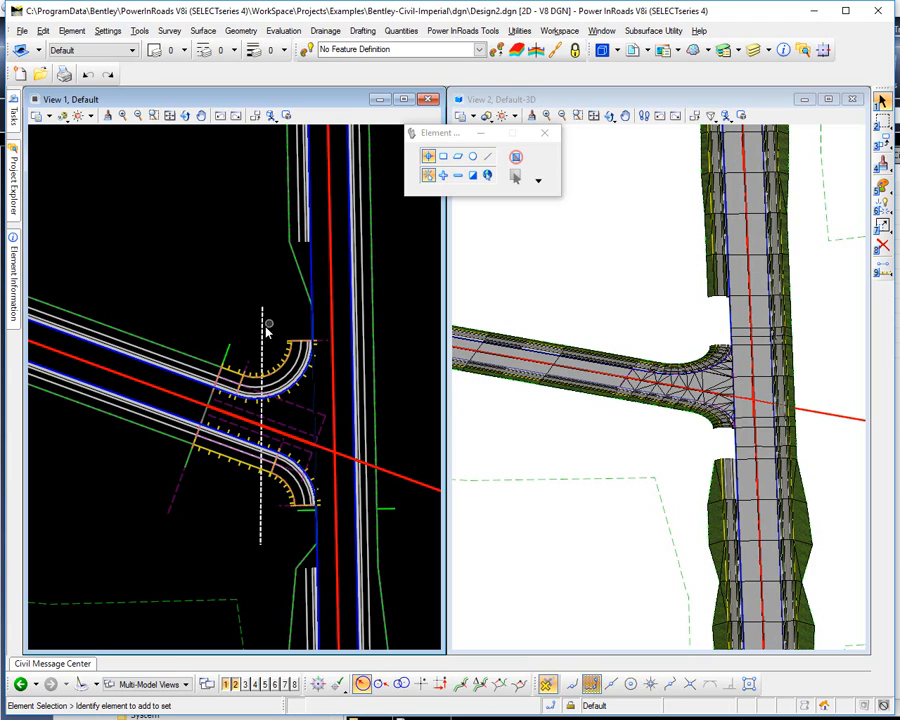
# - Move the north end of the ML matchline to the north end of the Basic "T" seam line at the through road's edge of pavement
pyautogui.click(262, 314)
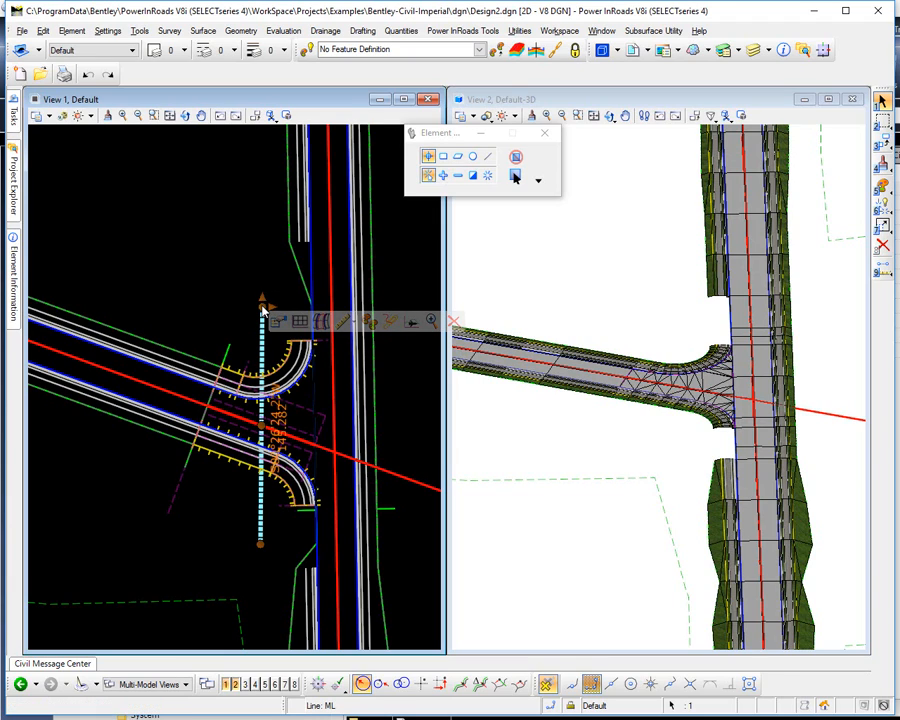
pyautogui.click(262, 308)
pyautogui.scroll(2, 298, 347)
pyautogui.scroll(3, 338, 349)
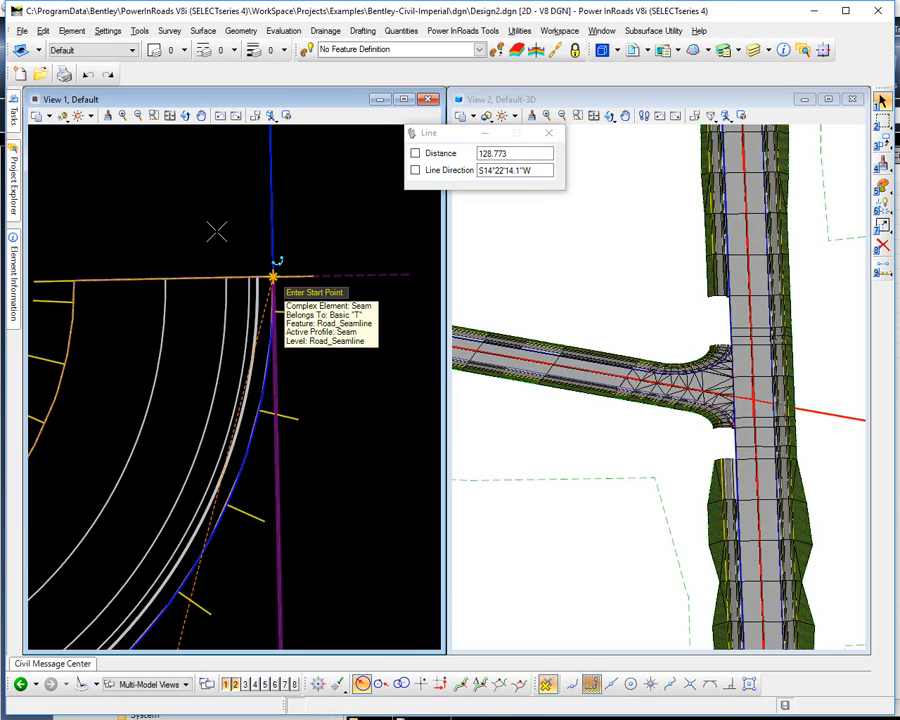
pyautogui.press('Escape')
pyautogui.scroll(-5, 225, 238)
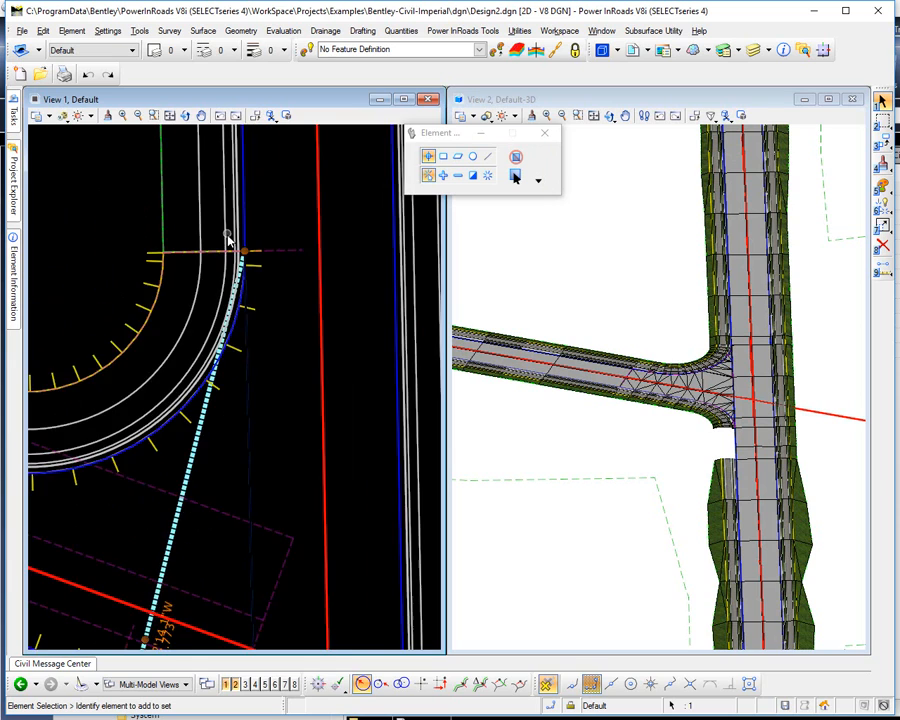
pyautogui.scroll(-3, 233, 243)
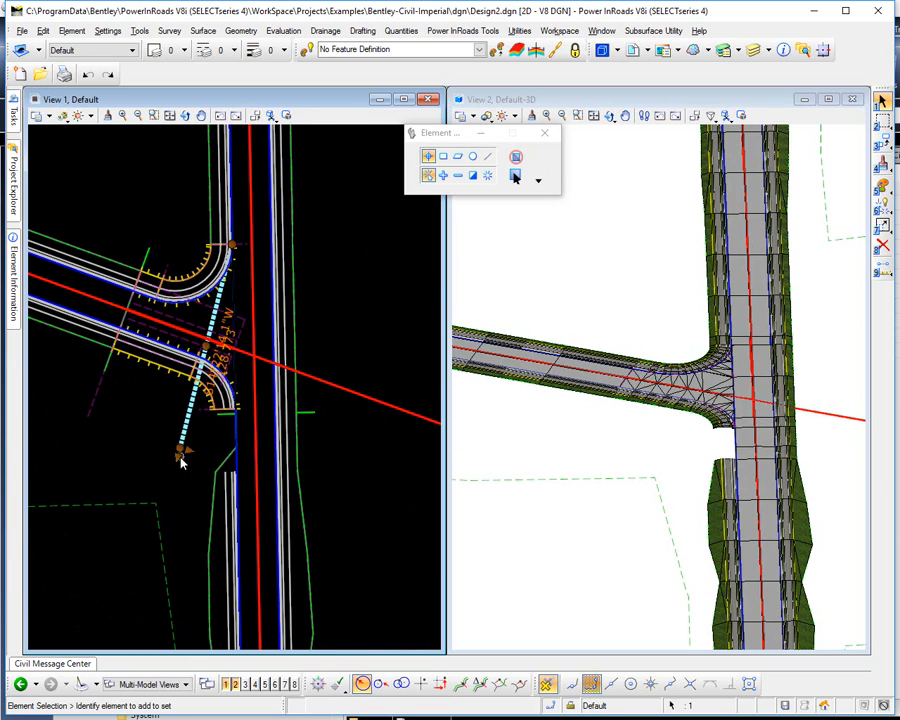
# - Move the south end of the ML matchline to the south curb return's end on the N-S edge of pavement
pyautogui.click(180, 452)
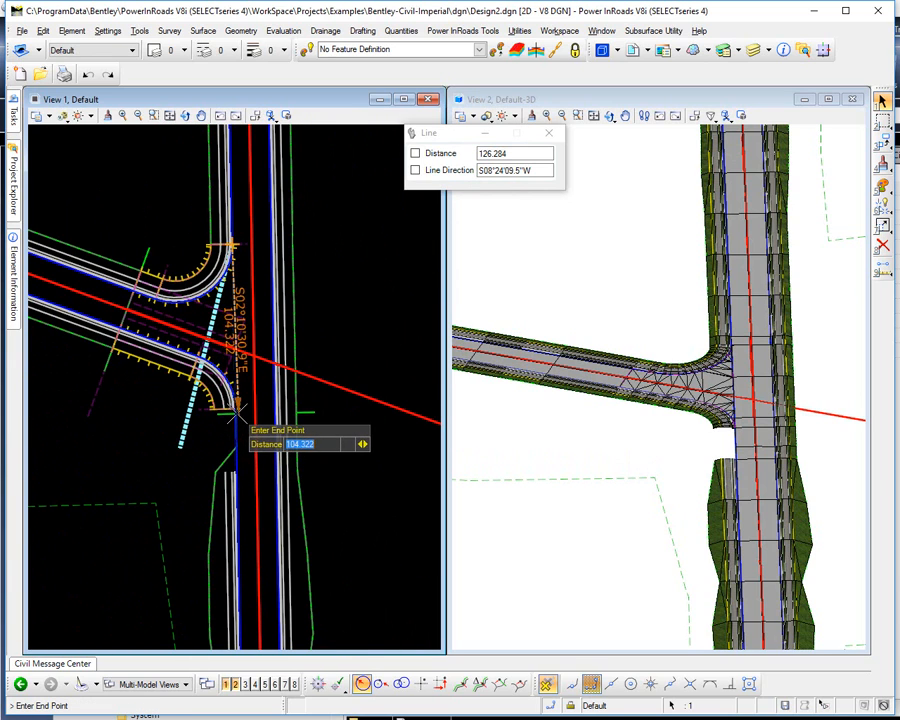
pyautogui.scroll(5, 234, 409)
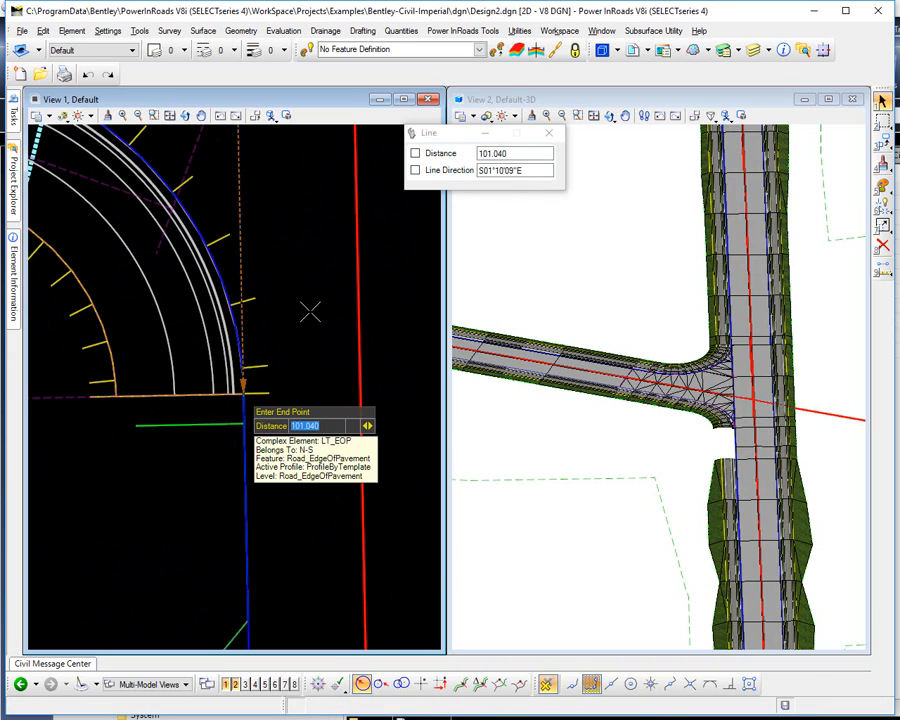
pyautogui.scroll(-1, 307, 311)
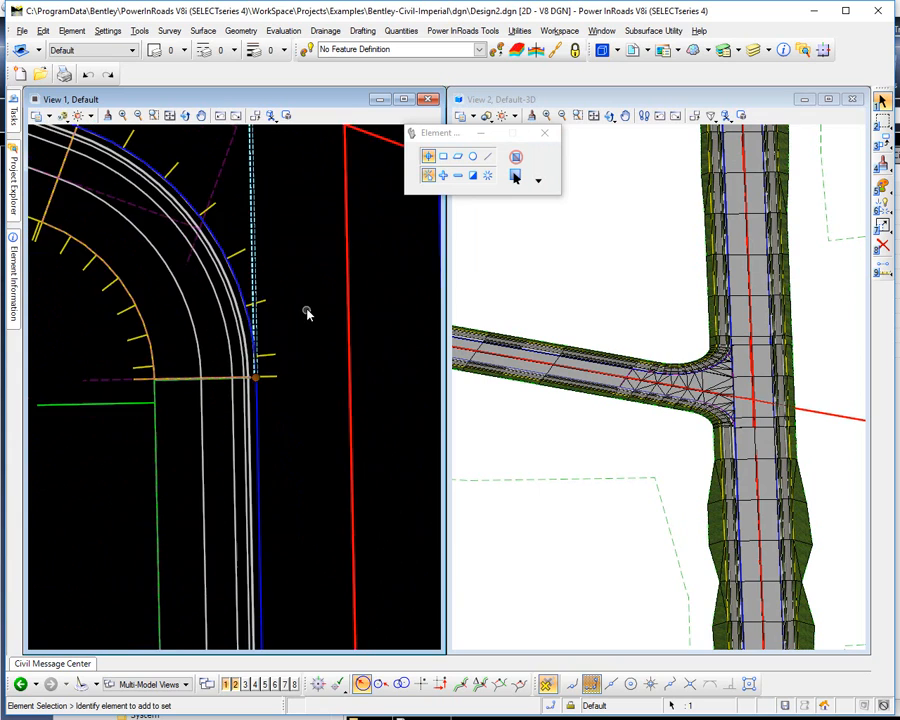
pyautogui.scroll(-3, 307, 311)
pyautogui.moveTo(172, 390); pyautogui.dragTo(161, 412, button='middle')
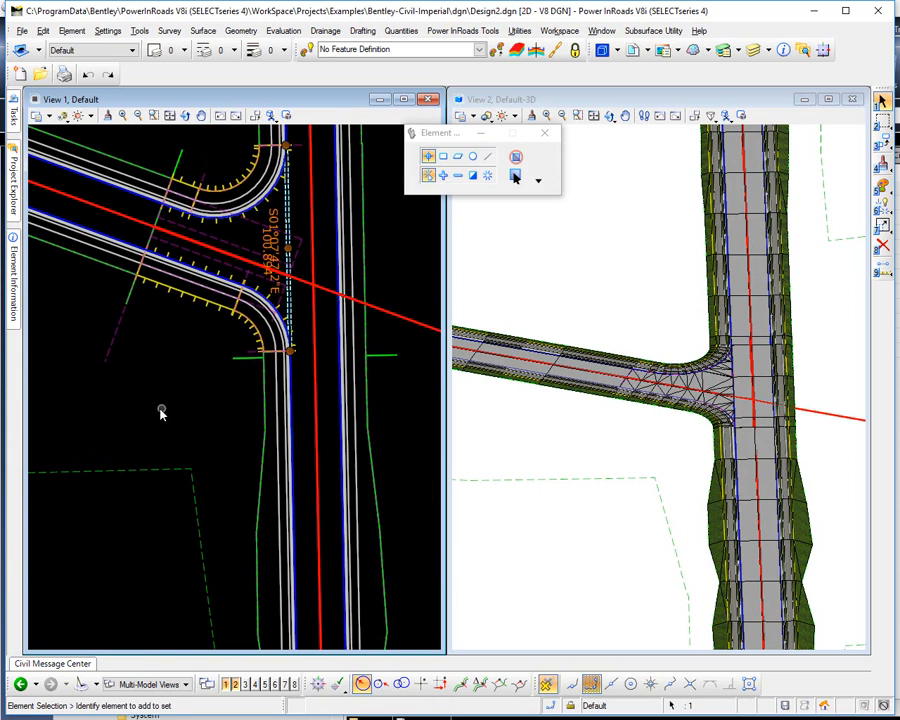
pyautogui.moveTo(183, 368); pyautogui.dragTo(178, 430, button='middle')
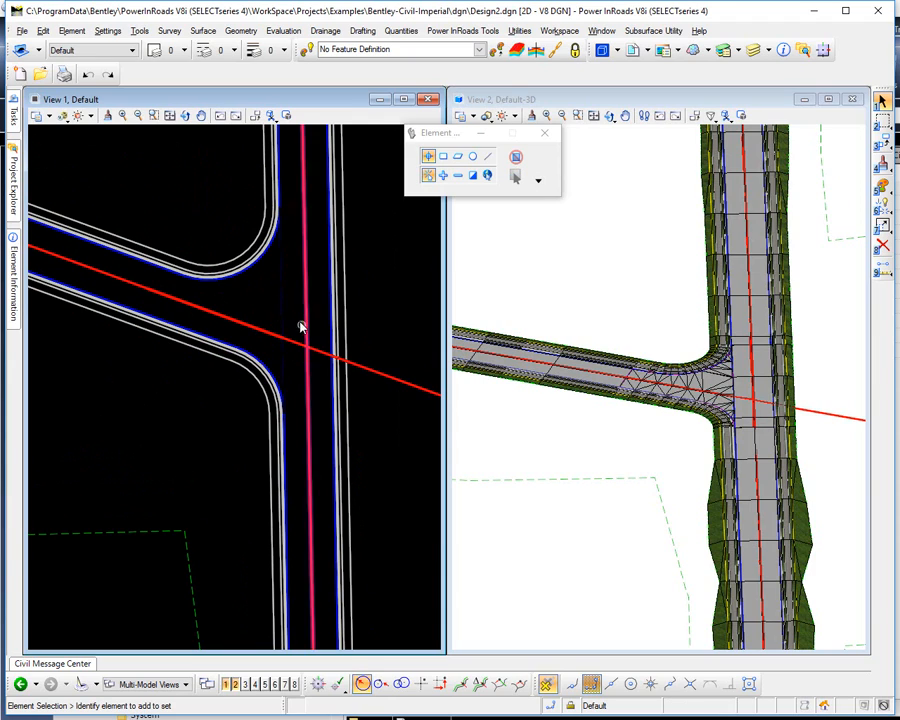
# - Examine the plan linework across the side road opening and where the north curb return meets the through road's edge of pavement
pyautogui.moveTo(281, 322)
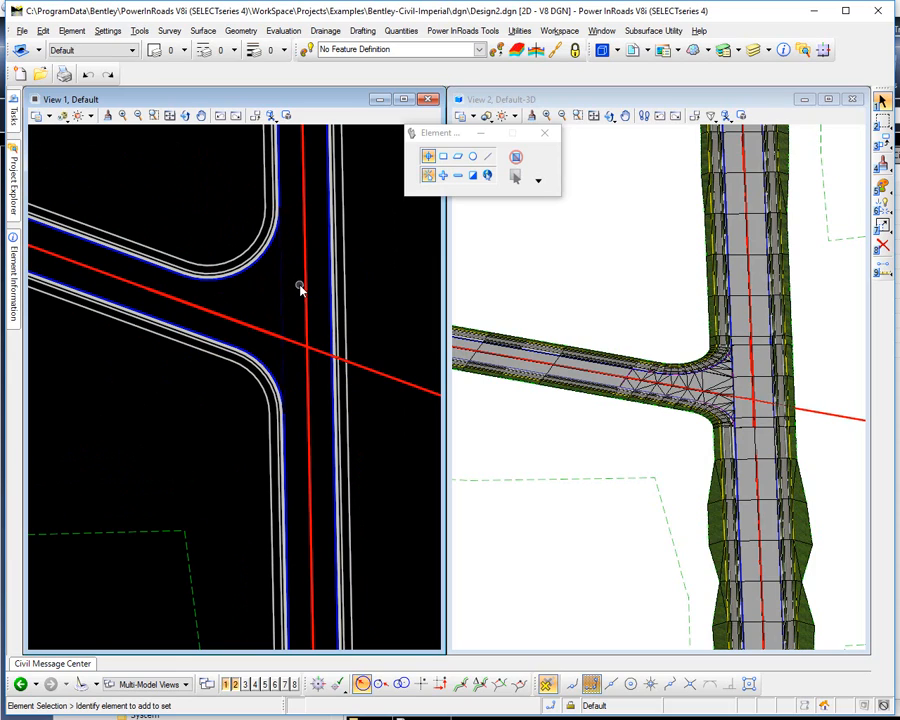
pyautogui.scroll(2, 285, 222)
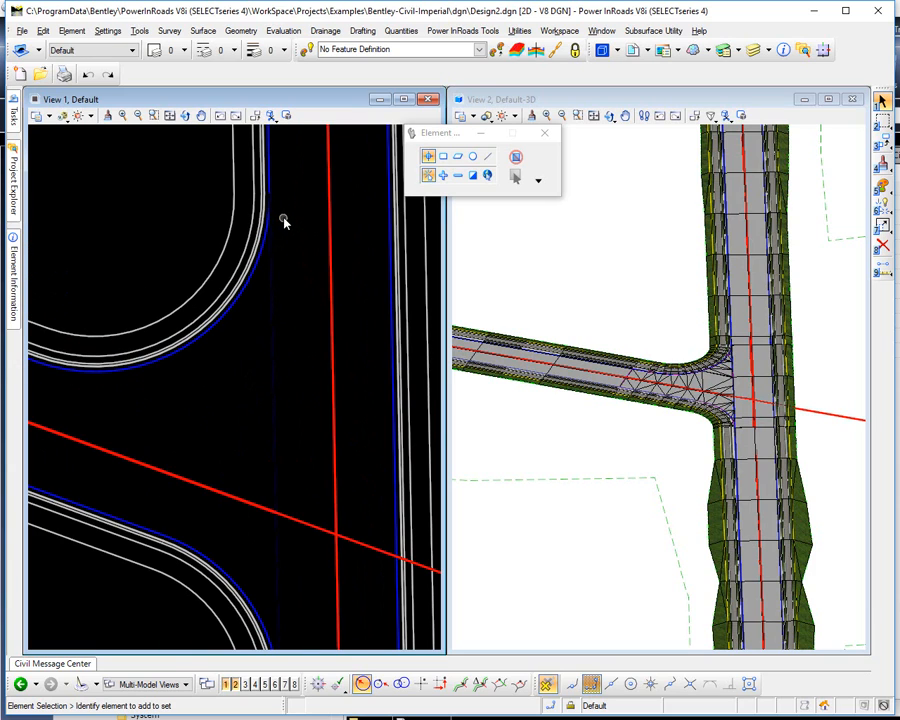
pyautogui.scroll(2, 278, 205)
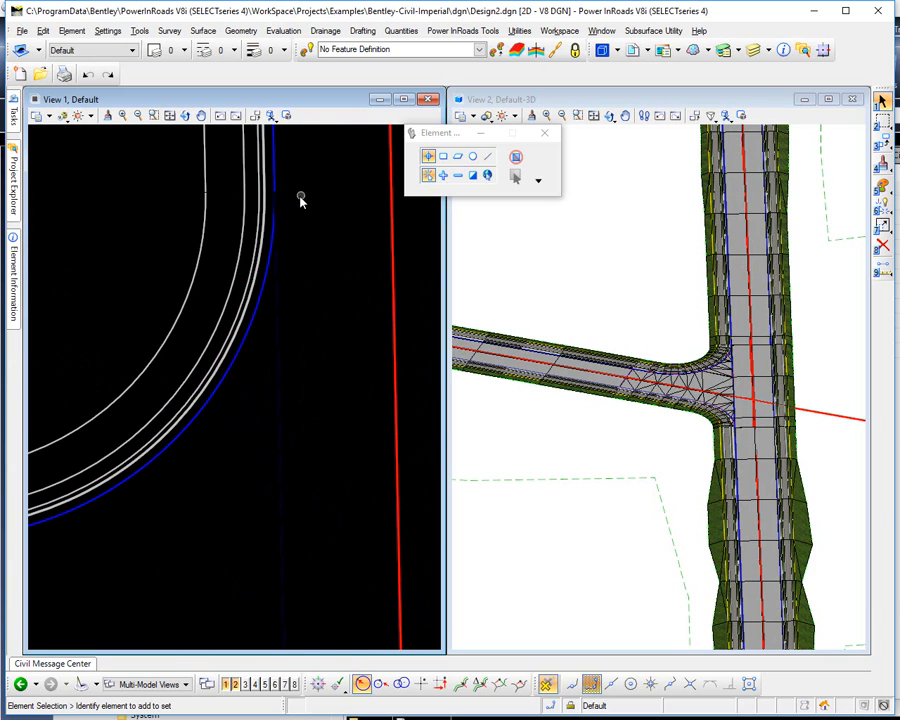
pyautogui.scroll(-4, 305, 203)
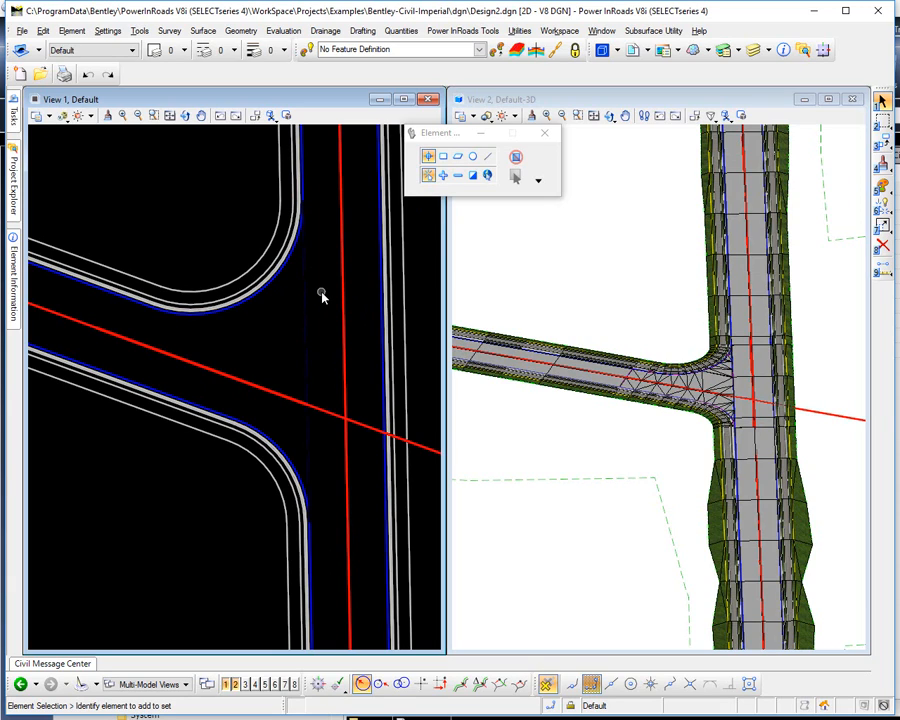
pyautogui.scroll(-2, 318, 305)
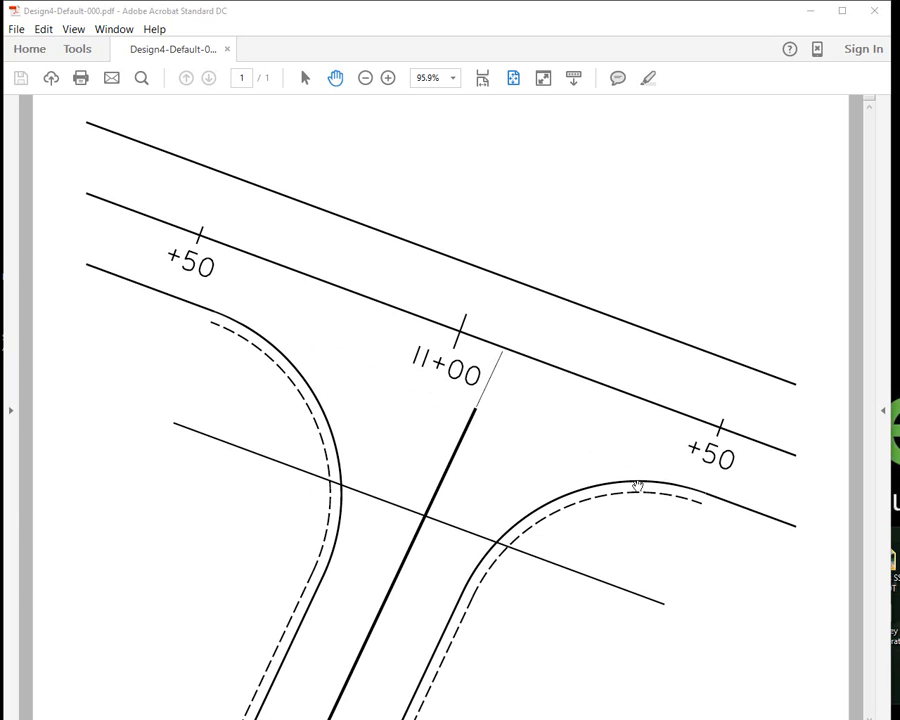
# - Close the plotted Design4-Default-000.pdf and, back in PowerInRoads, inspect where the red curb return lines meet the blue edges of pavement
pyautogui.click(880, 12)
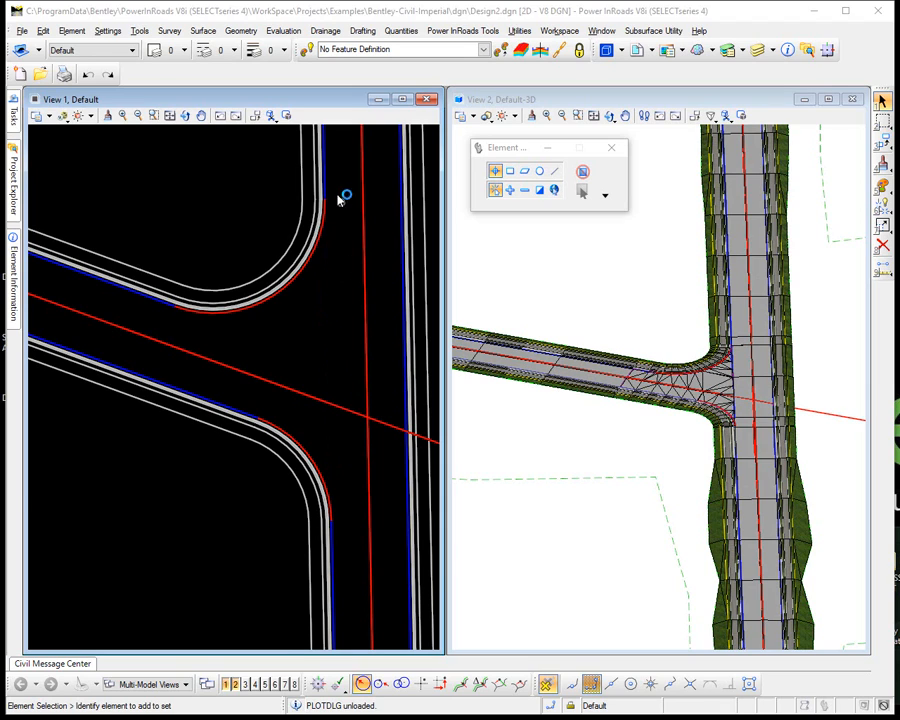
pyautogui.scroll(2, 345, 200)
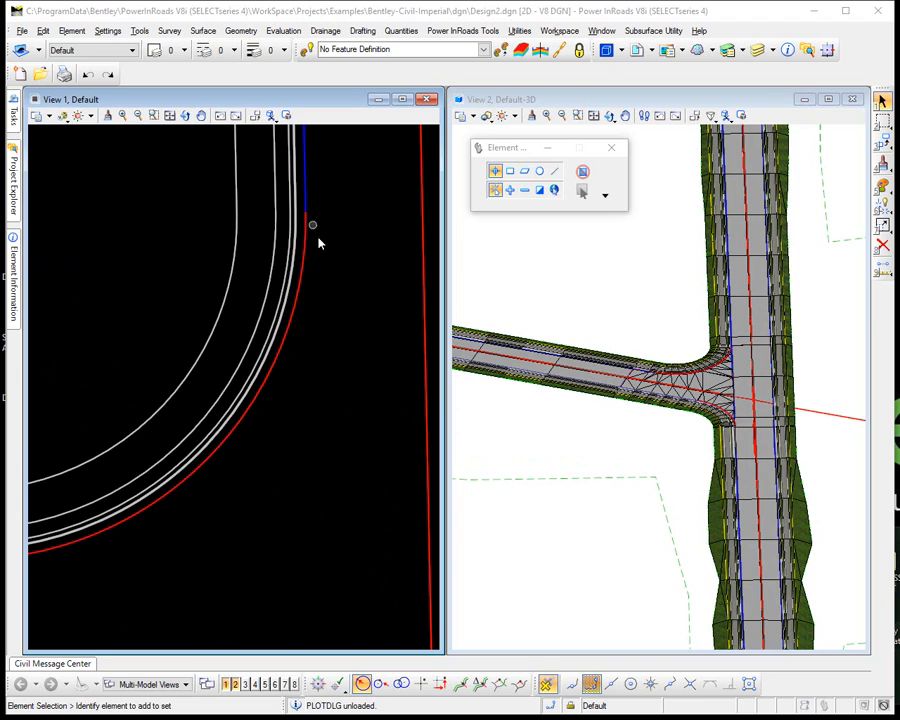
pyautogui.scroll(-2, 319, 241)
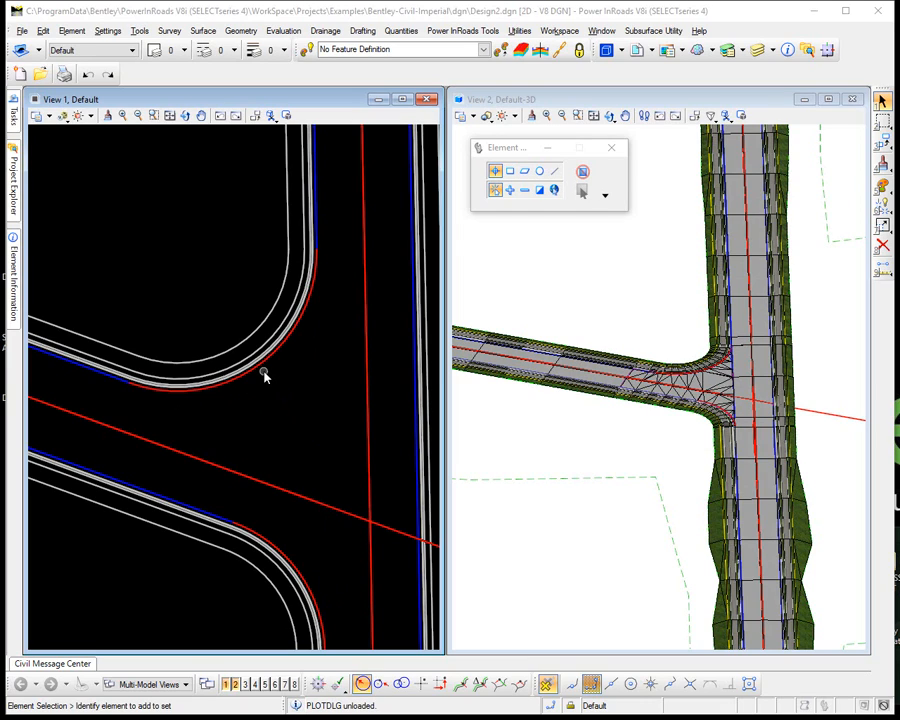
pyautogui.scroll(5, 322, 272)
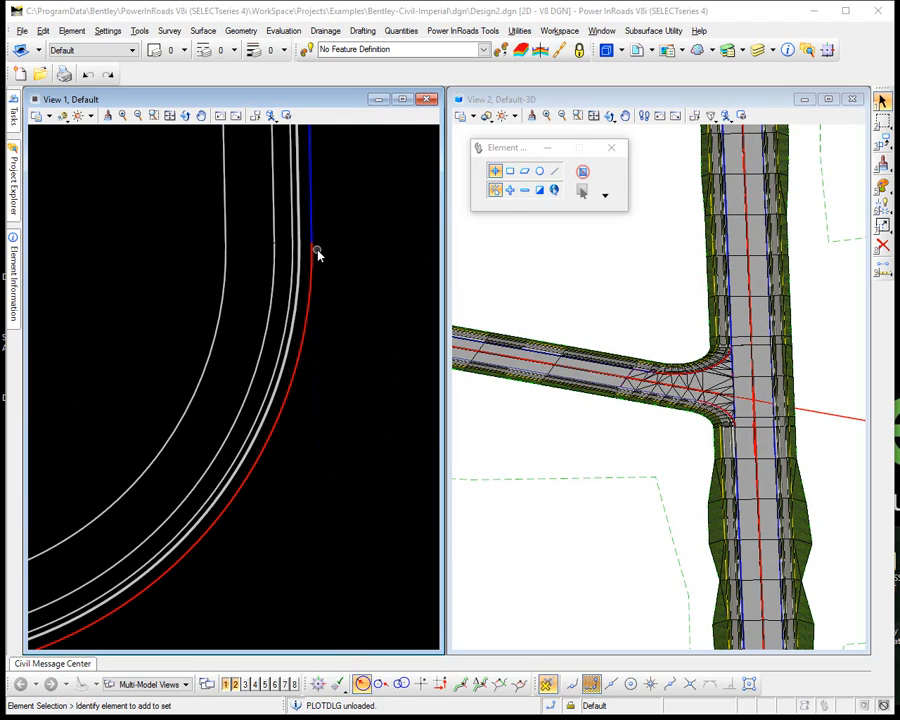
pyautogui.scroll(-3, 322, 258)
pyautogui.scroll(-2, 326, 262)
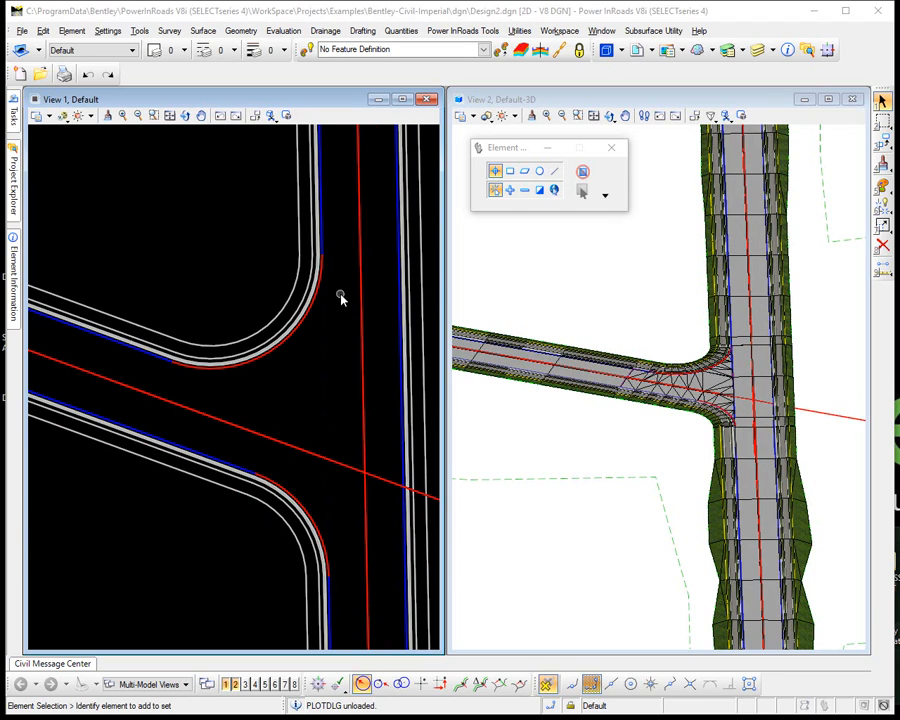
pyautogui.scroll(1, 326, 261)
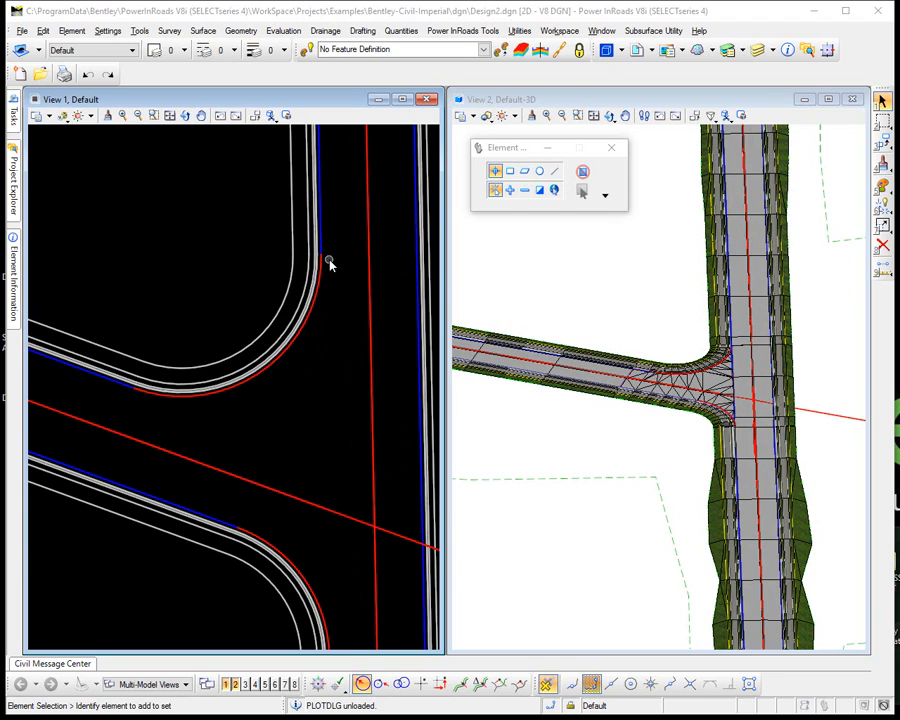